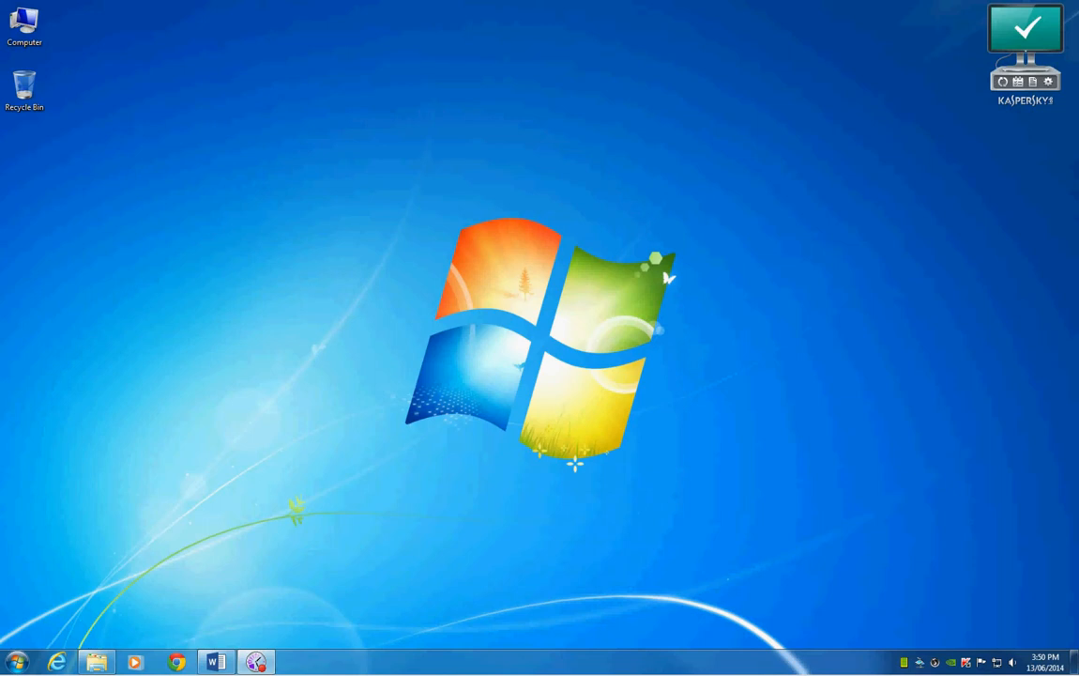
# Open the Documents library and select its three Word documents together, then clear the selection
pyautogui.click(13, 663)
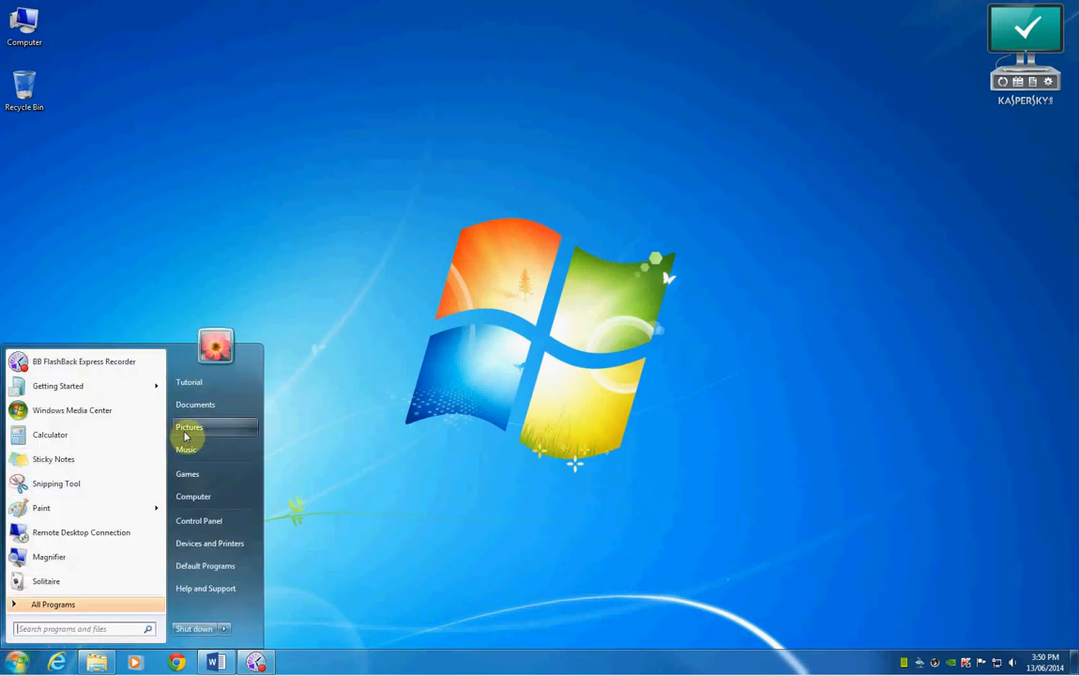
pyautogui.click(199, 405)
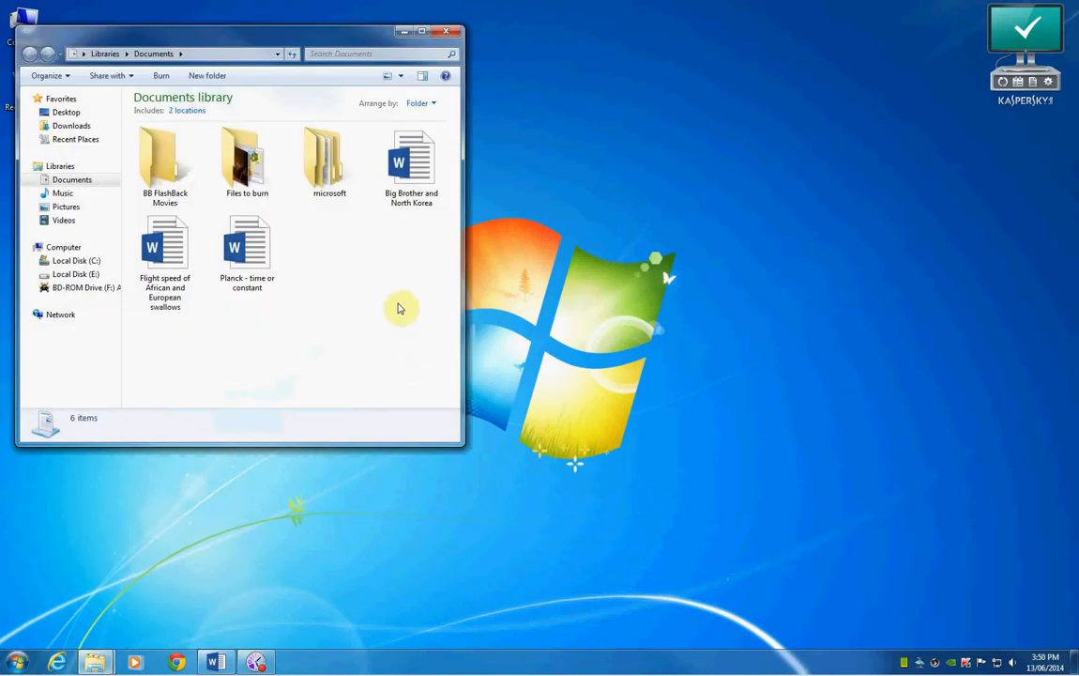
pyautogui.click(399, 160)
pyautogui.keyDown('shift'); pyautogui.click(251, 281); pyautogui.keyUp('shift')
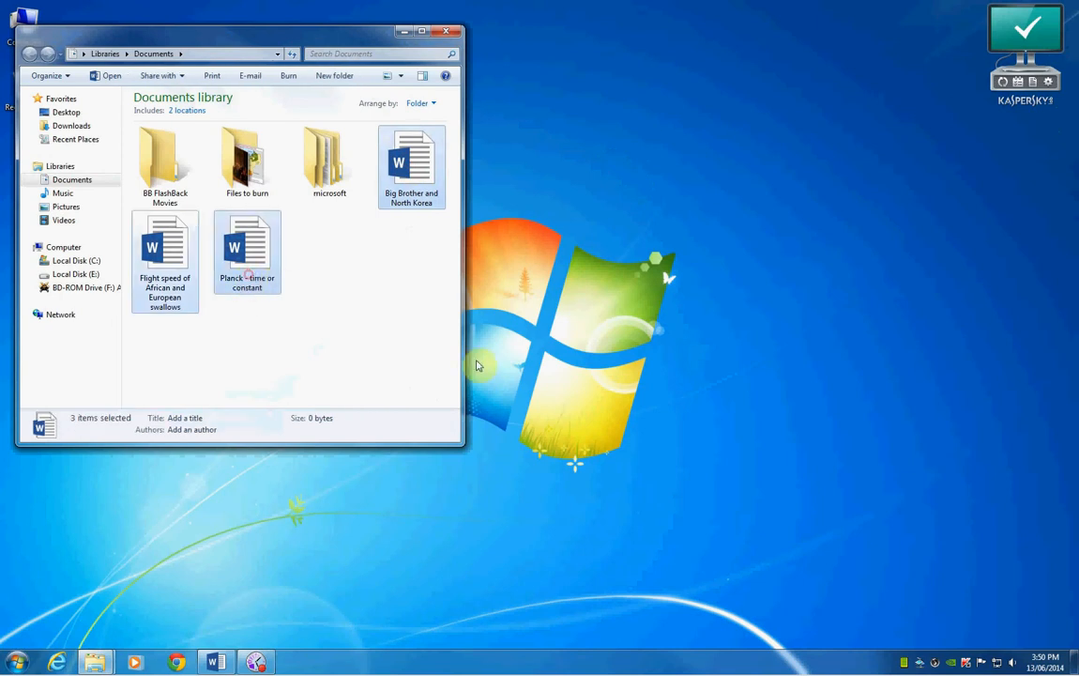
pyautogui.click(350, 331)
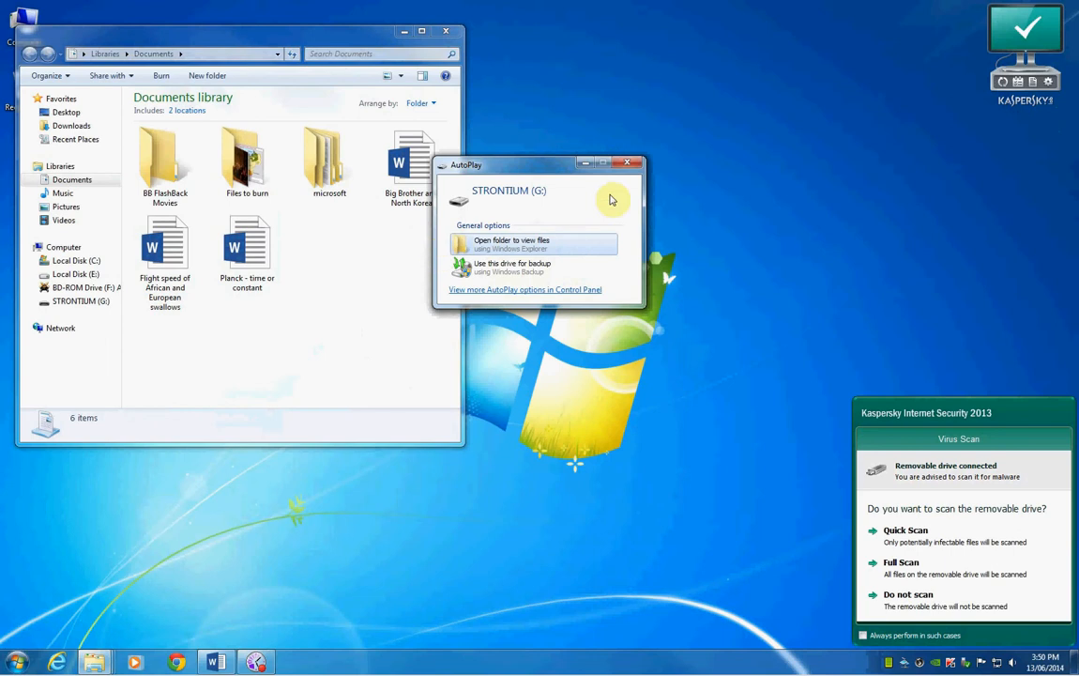
# Dismiss the AutoPlay prompt and open the STRONTIUM (G:) drive in a second window beside the Documents library
pyautogui.click(627, 163)
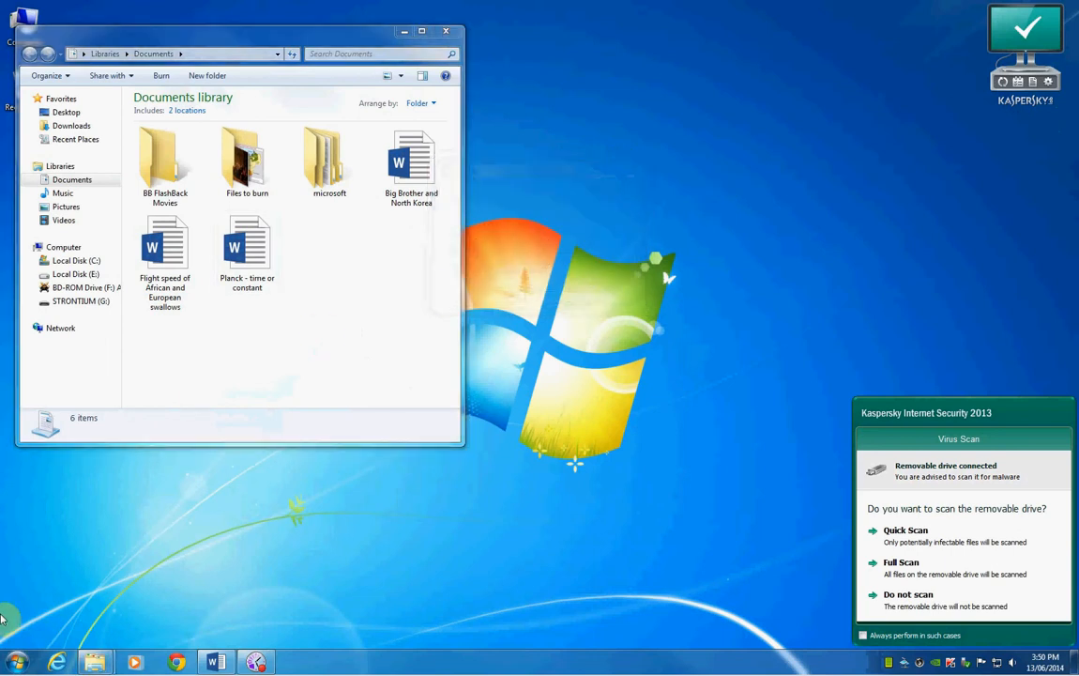
pyautogui.click(15, 663)
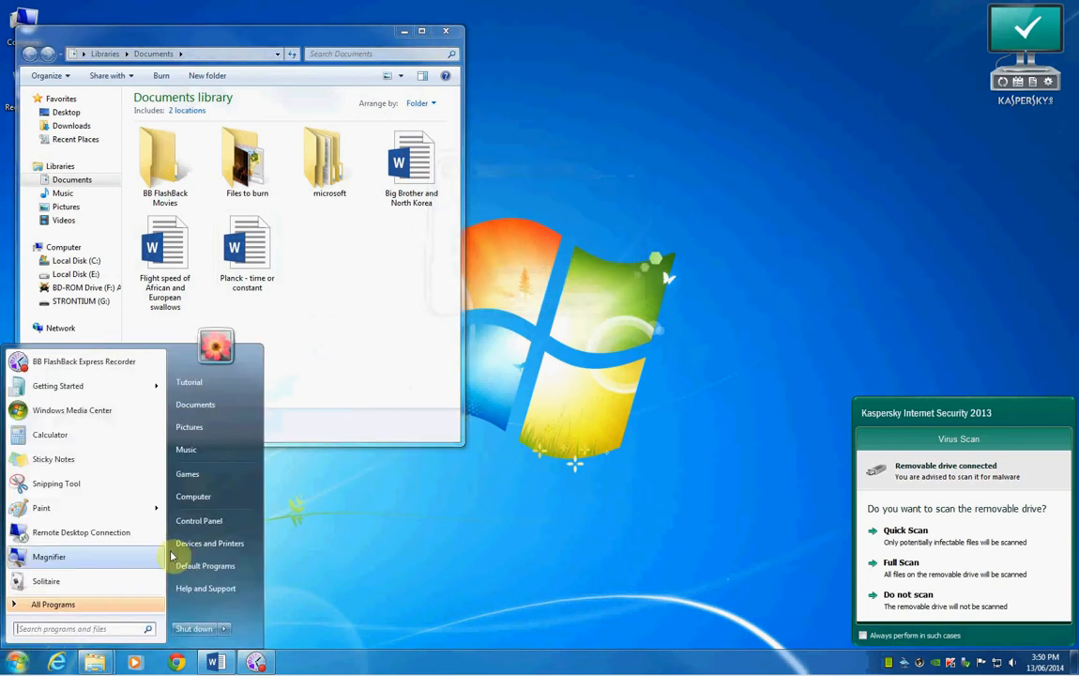
pyautogui.click(202, 500)
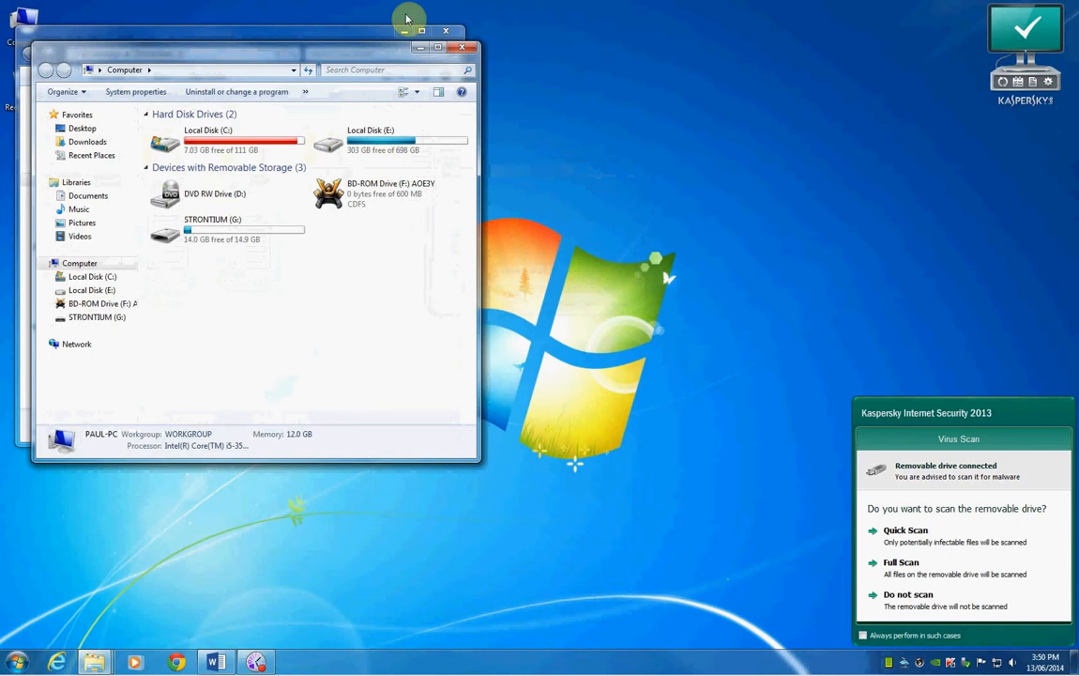
pyautogui.moveTo(374, 52); pyautogui.dragTo(888, 77)
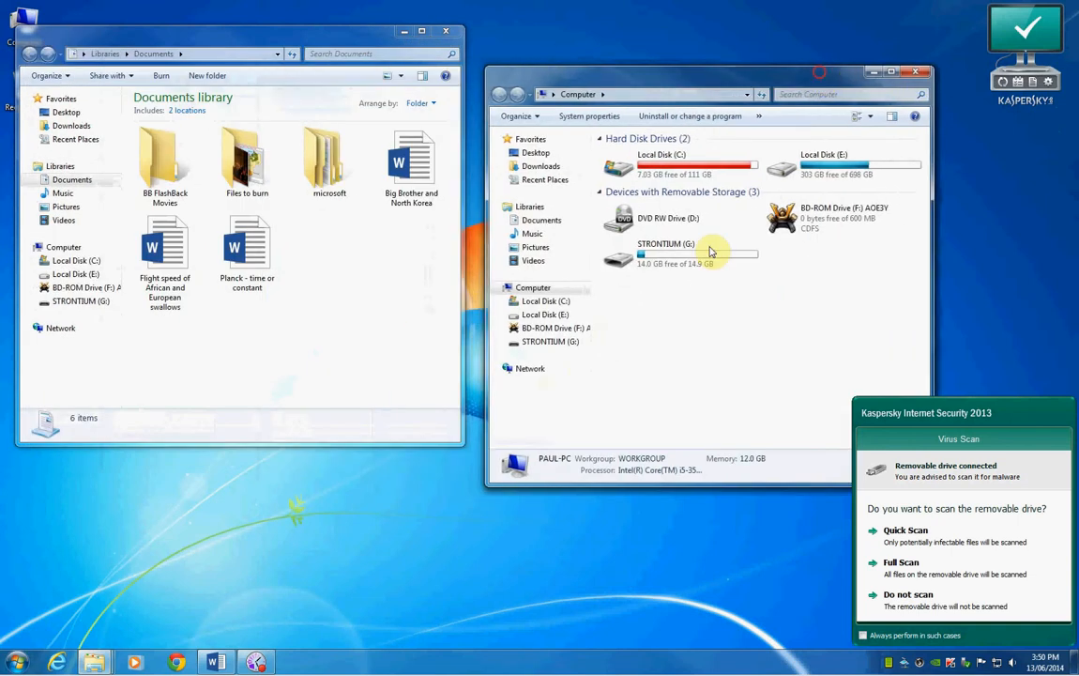
pyautogui.click(662, 250)
pyautogui.doubleClick(638, 260)
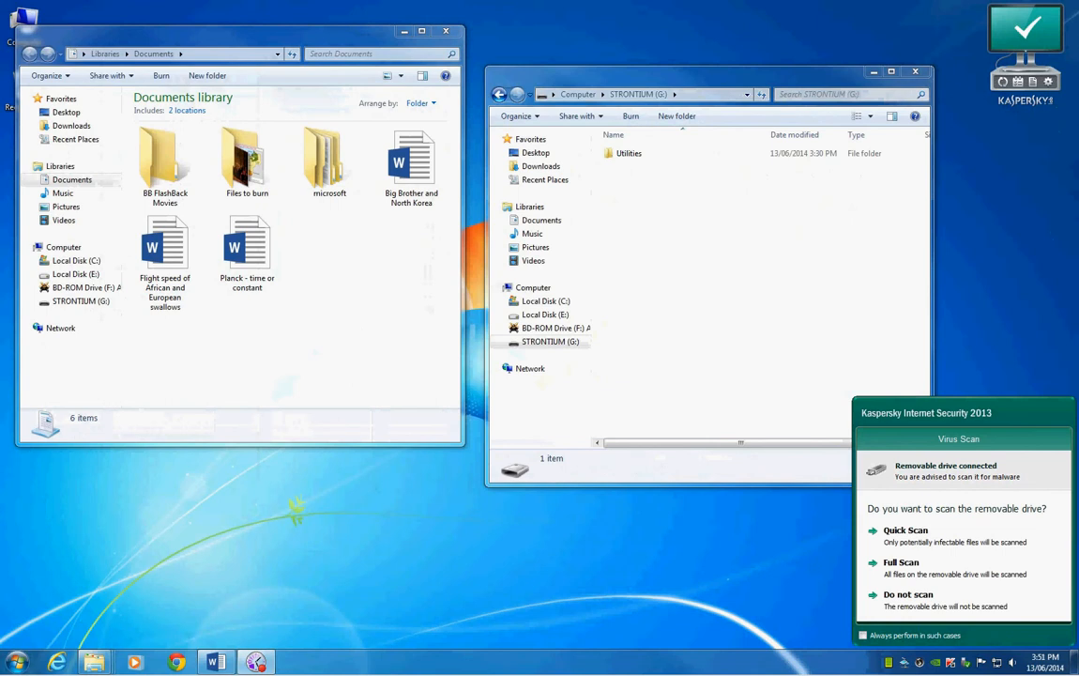
# Copy "Big Brother and North Korea" to STRONTIUM (G:) and move "Planck - time or constant" there from the Documents library
pyautogui.click(411, 167)
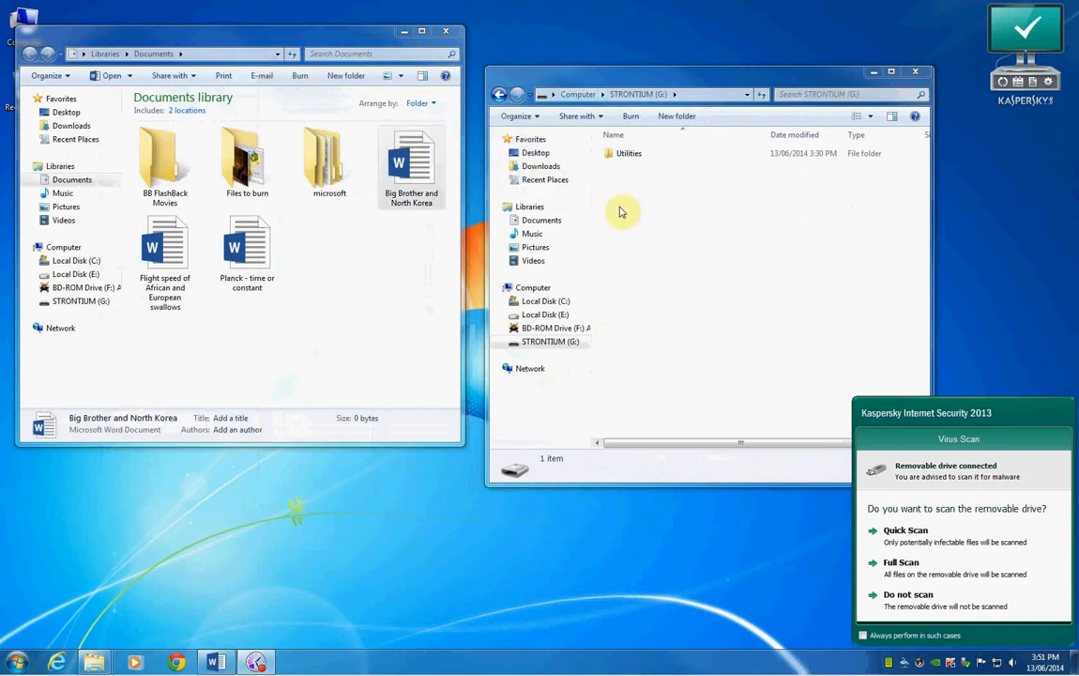
pyautogui.moveTo(619, 212); pyautogui.dragTo(662, 213)
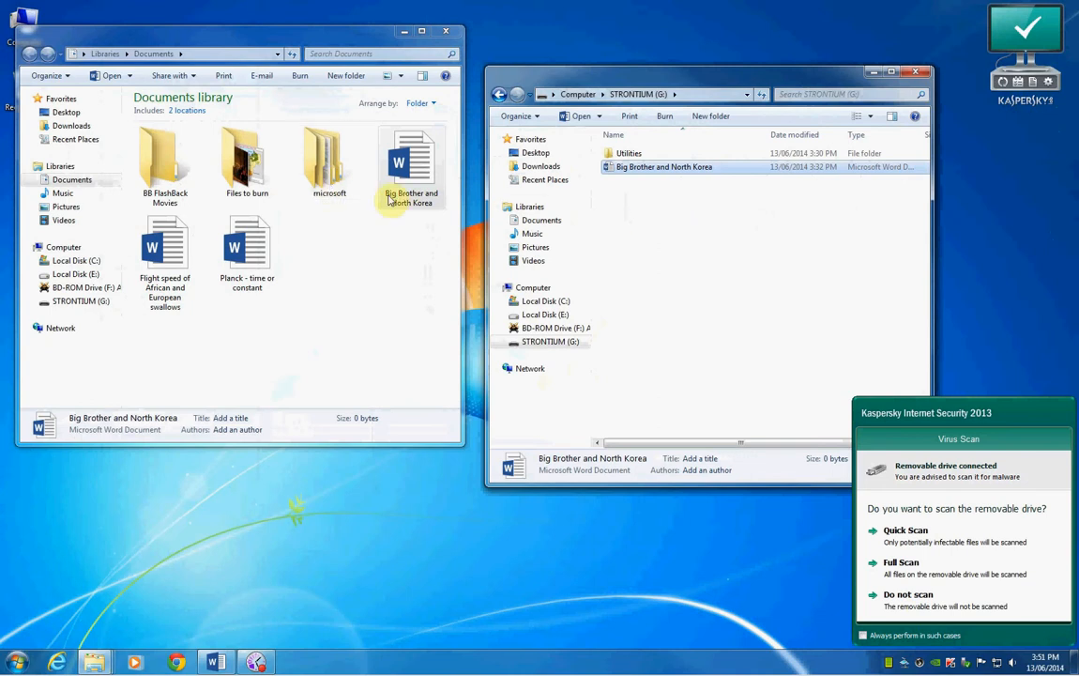
pyautogui.moveTo(263, 243); pyautogui.dragTo(651, 246)
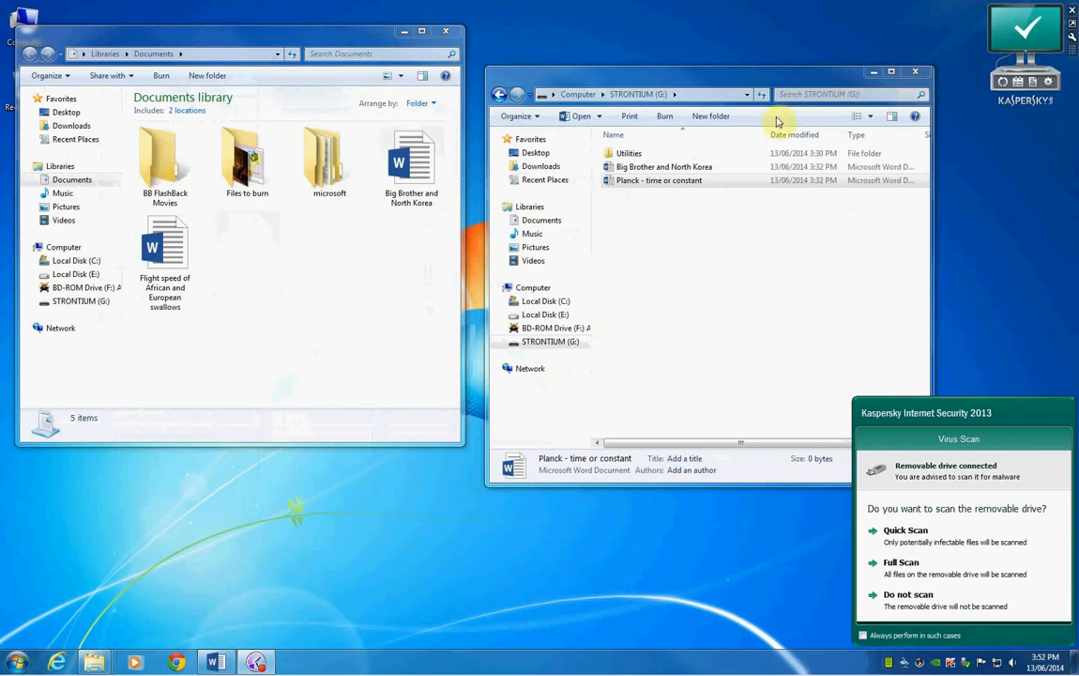
# Copy the document "Flight speed of African and European swallows" and paste it onto the STRONTIUM (G:) drive
pyautogui.rightClick(183, 245)
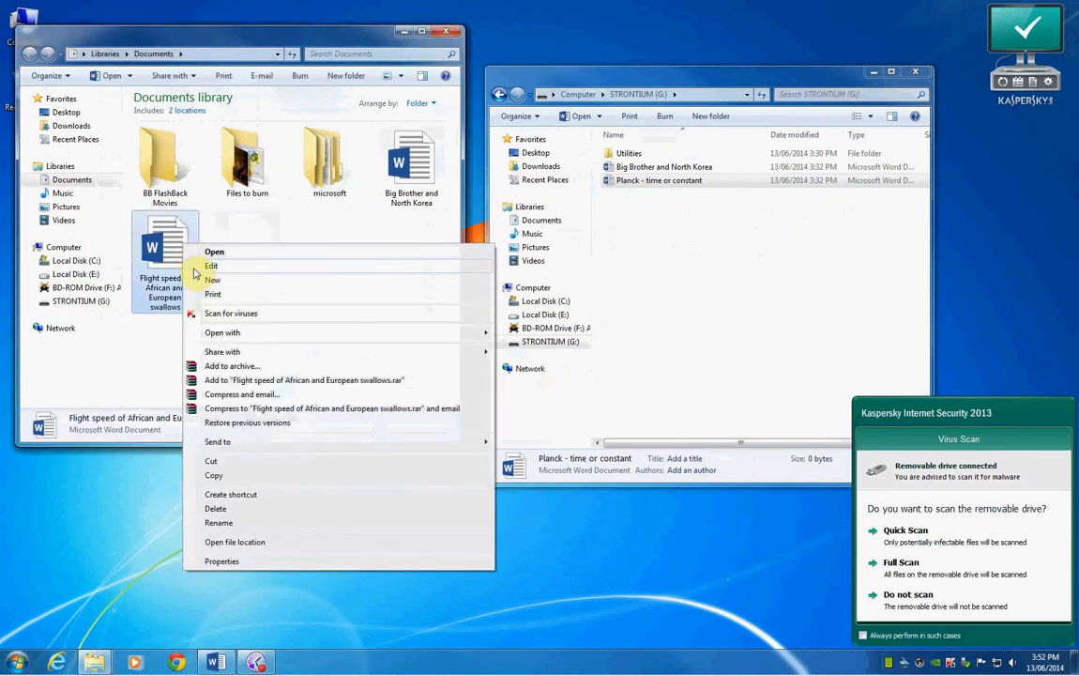
pyautogui.click(272, 475)
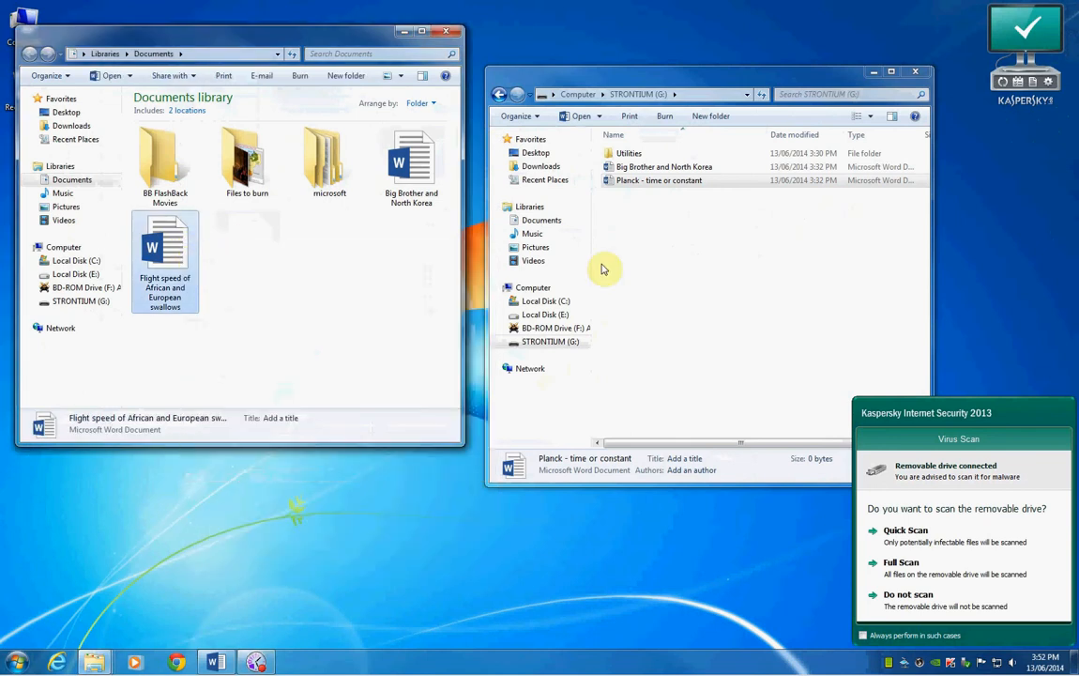
pyautogui.click(664, 273)
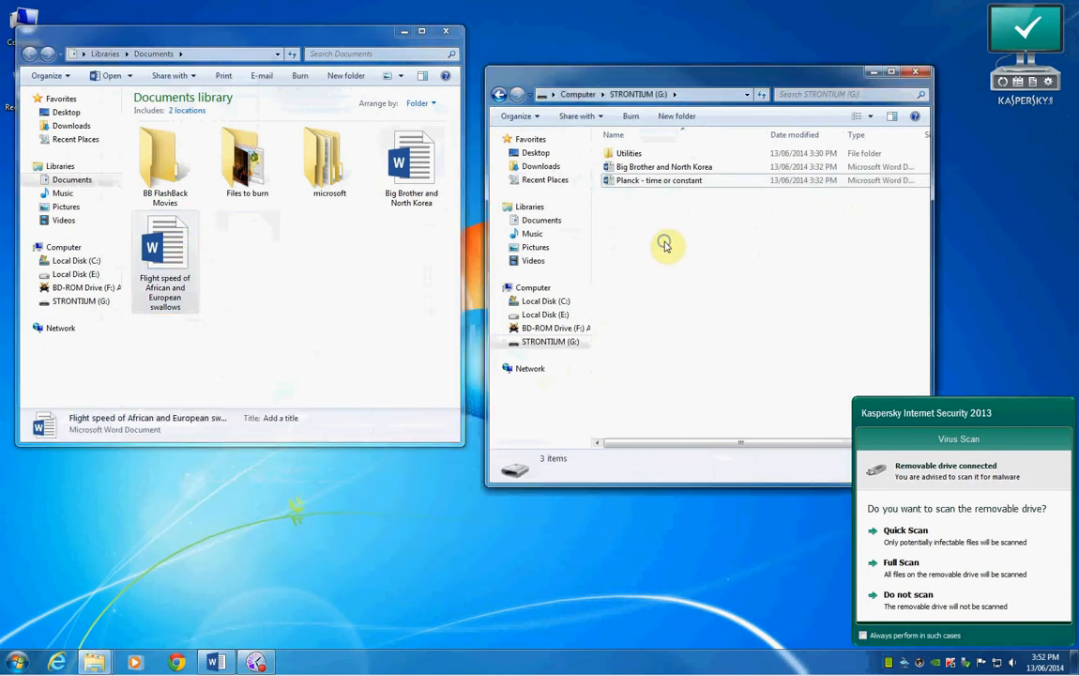
pyautogui.rightClick(665, 242)
pyautogui.click(694, 330)
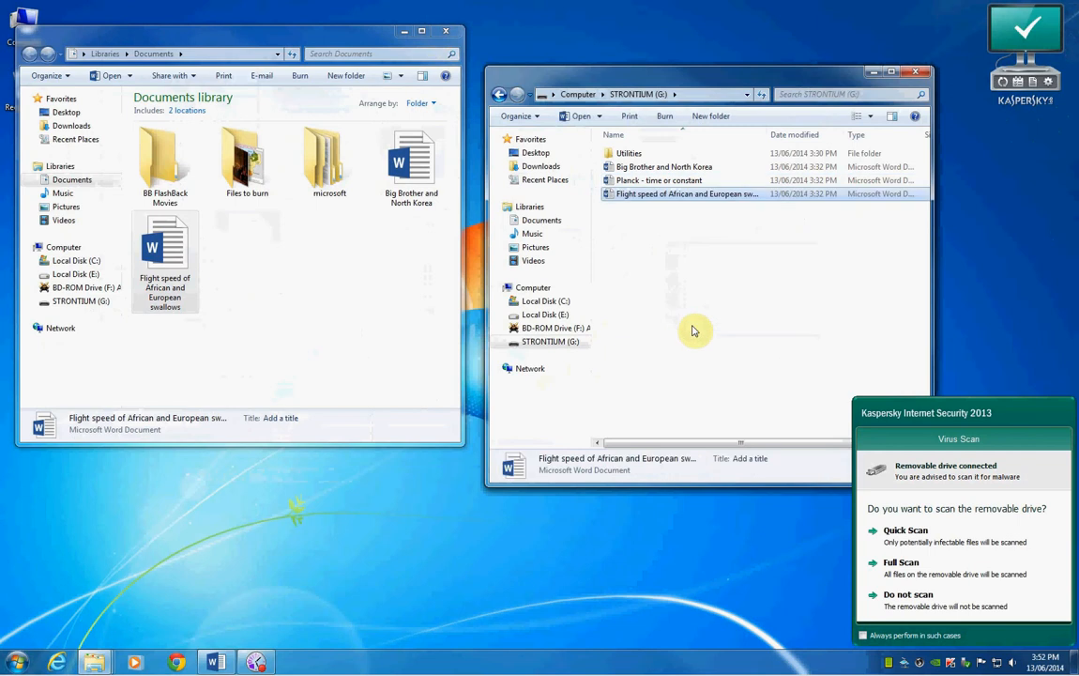
# Copy "Big Brother and North Korea" to STRONTIUM (G:) again, replacing the file of the same name
pyautogui.click(418, 183)
pyautogui.moveTo(418, 183); pyautogui.dragTo(671, 278)
pyautogui.press('alt')
pyautogui.press('shift')
pyautogui.press('alt')
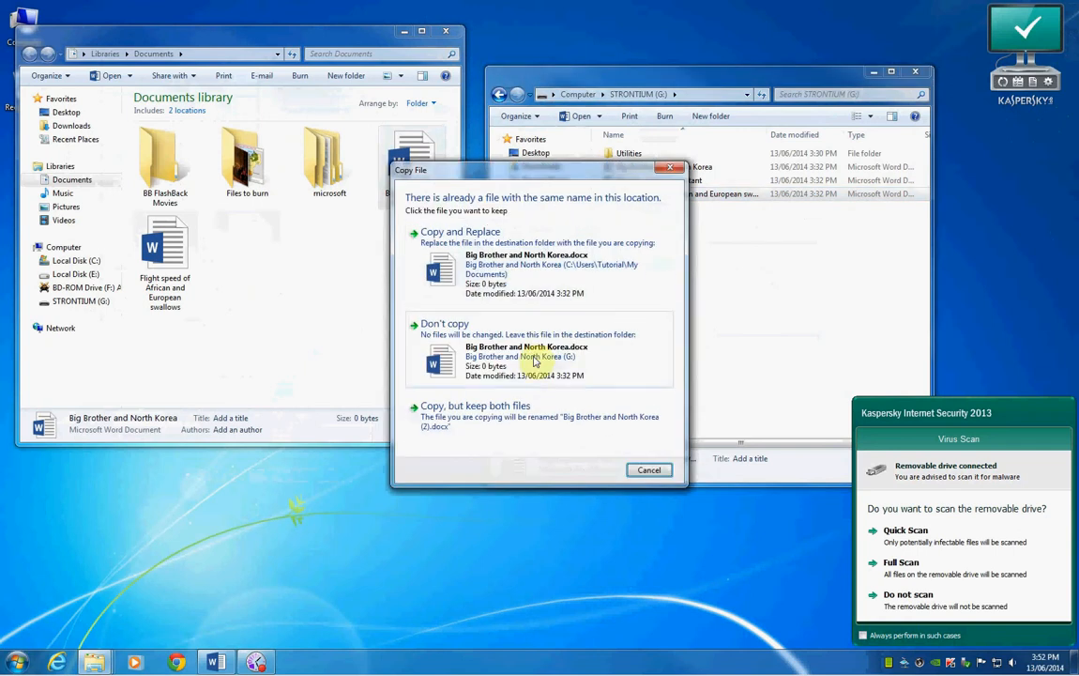
pyautogui.click(482, 250)
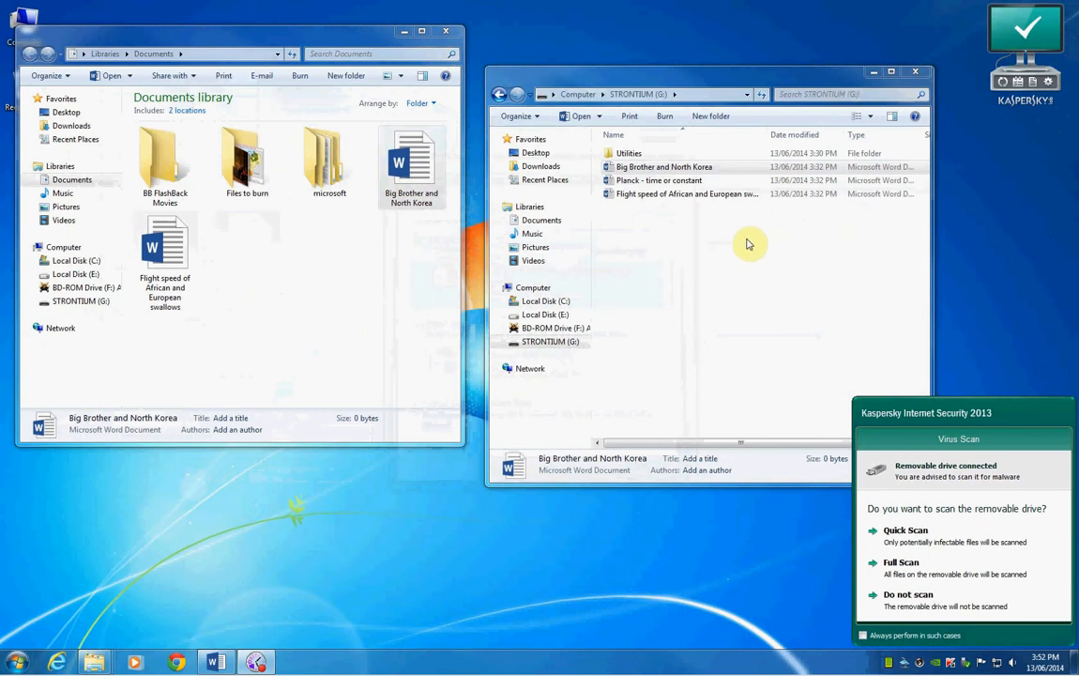
# Copy the "Files to burn" folder from the Documents library to STRONTIUM (G:) and close the drive's window
pyautogui.moveTo(242, 178)
pyautogui.mouseDown()
pyautogui.moveTo(245, 198)
pyautogui.moveTo(563, 258)
pyautogui.moveTo(680, 253)
pyautogui.moveTo(674, 262)
pyautogui.mouseUp()
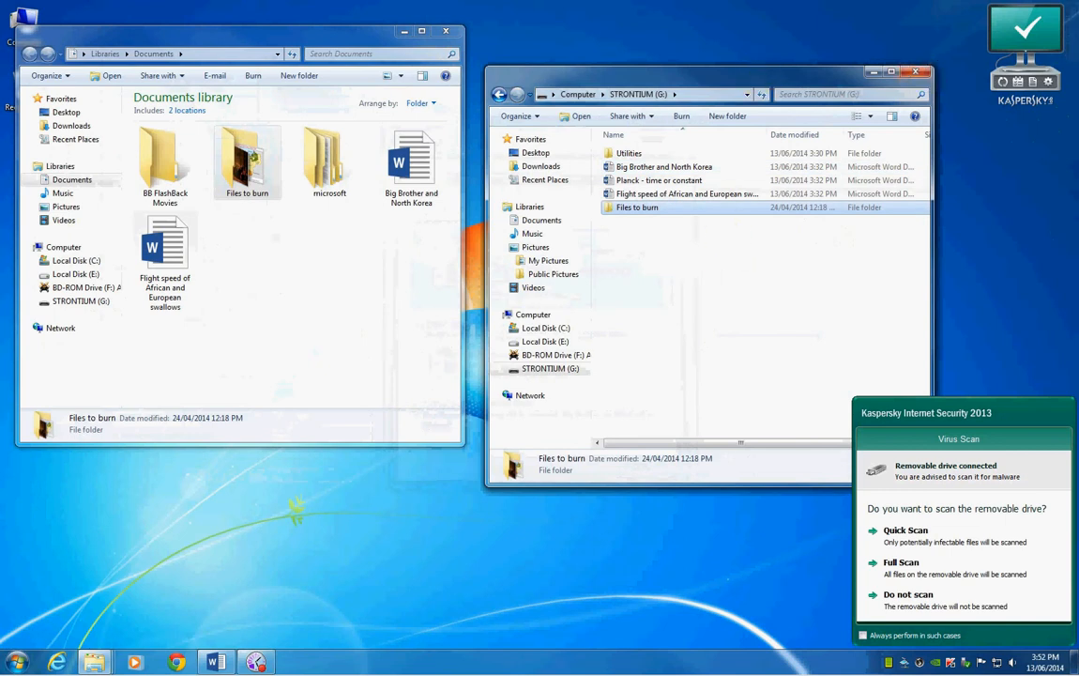
pyautogui.moveTo(744, 79); pyautogui.dragTo(761, 68)
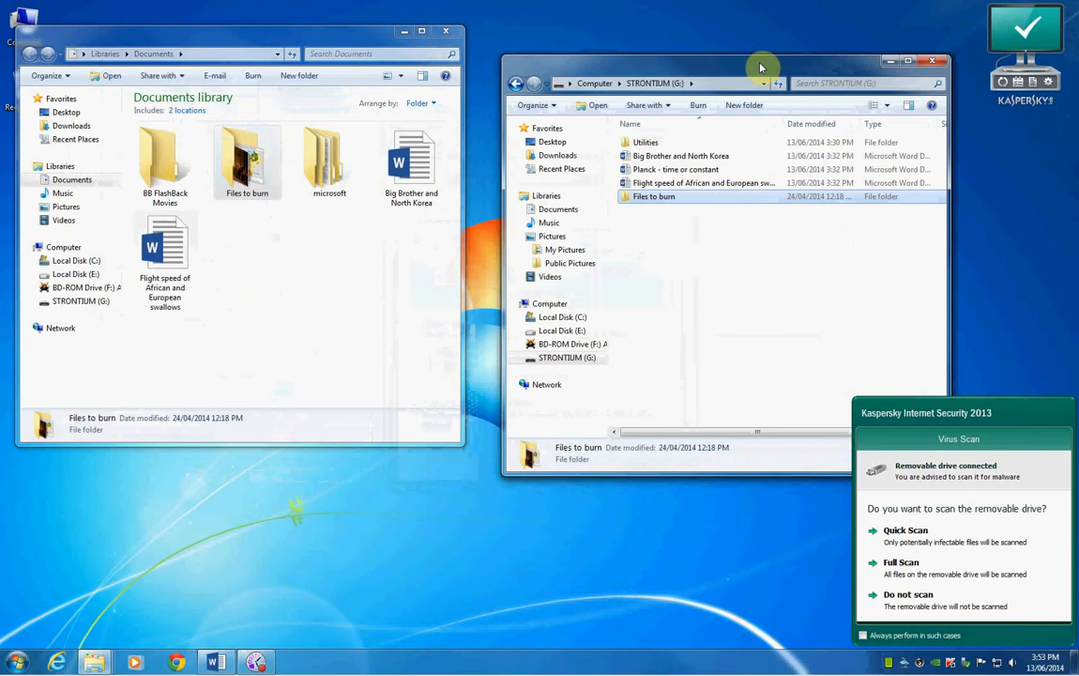
pyautogui.click(932, 61)
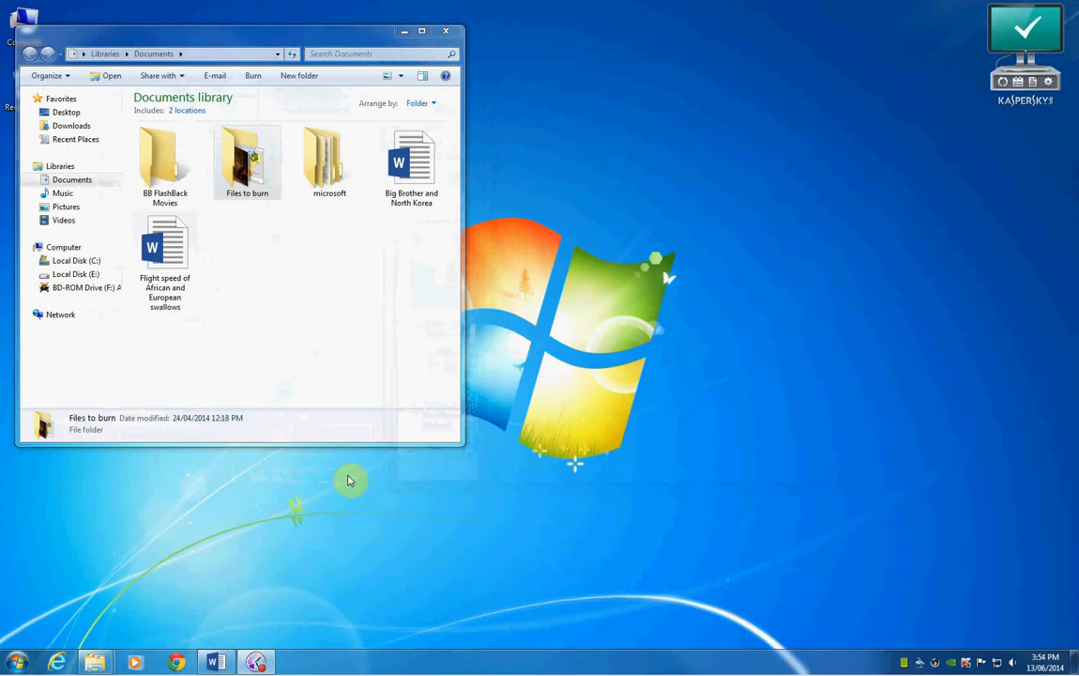
# Open the TOURO (G:) external drive from Computer, declining the virus scan and dismissing AutoPlay
pyautogui.click(17, 662)
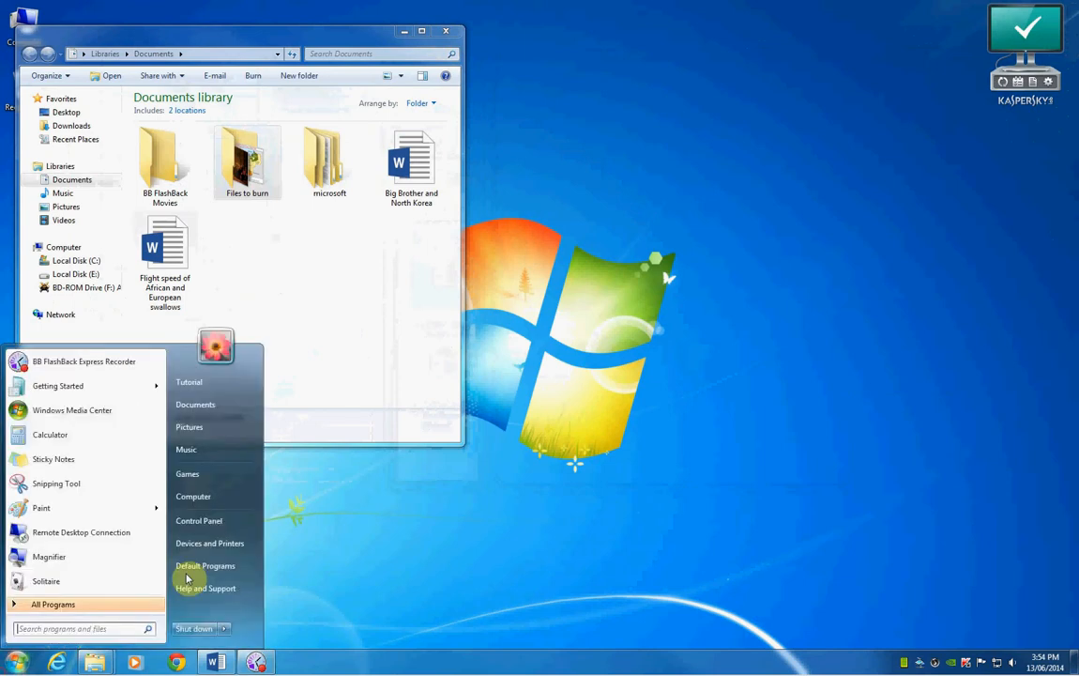
pyautogui.click(225, 494)
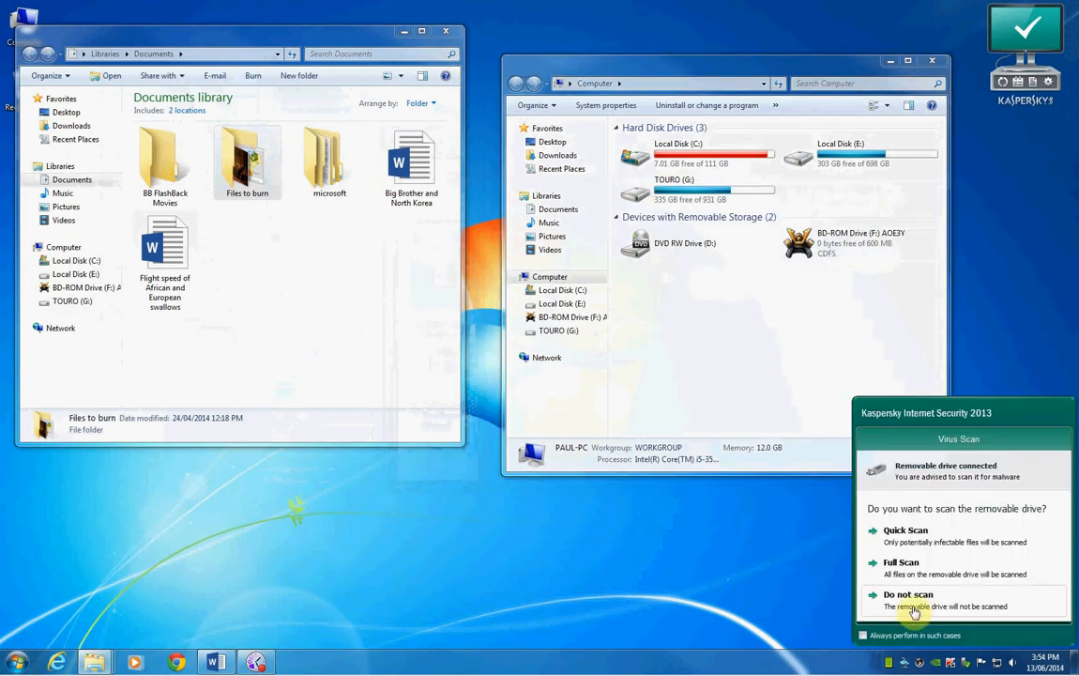
pyautogui.click(908, 597)
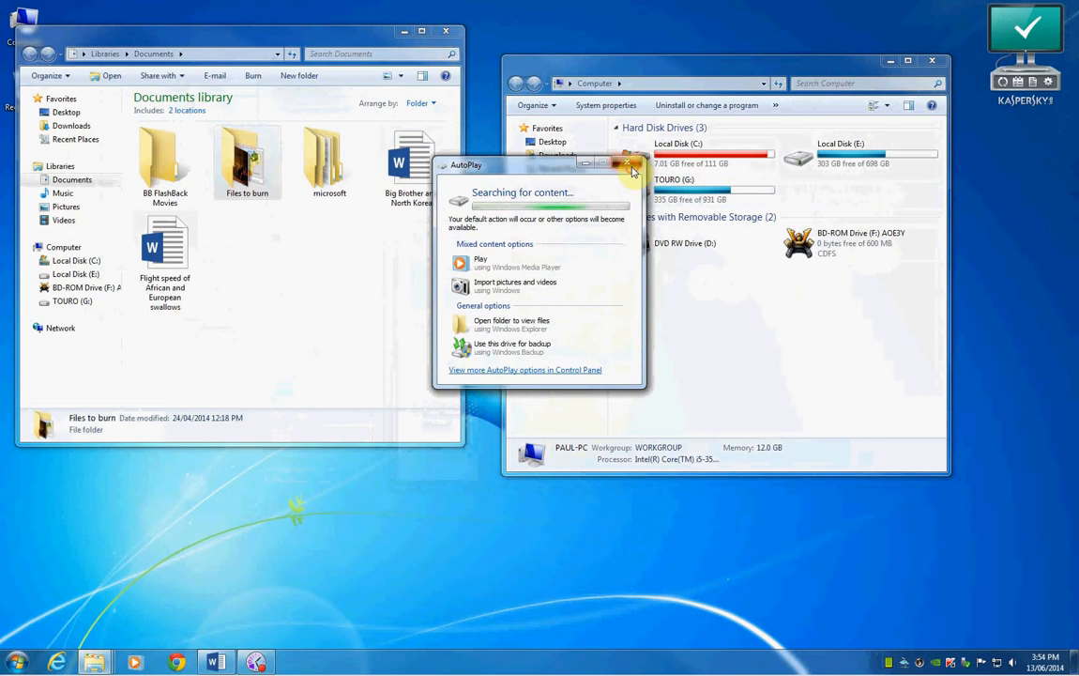
pyautogui.click(634, 142)
pyautogui.doubleClick(723, 200)
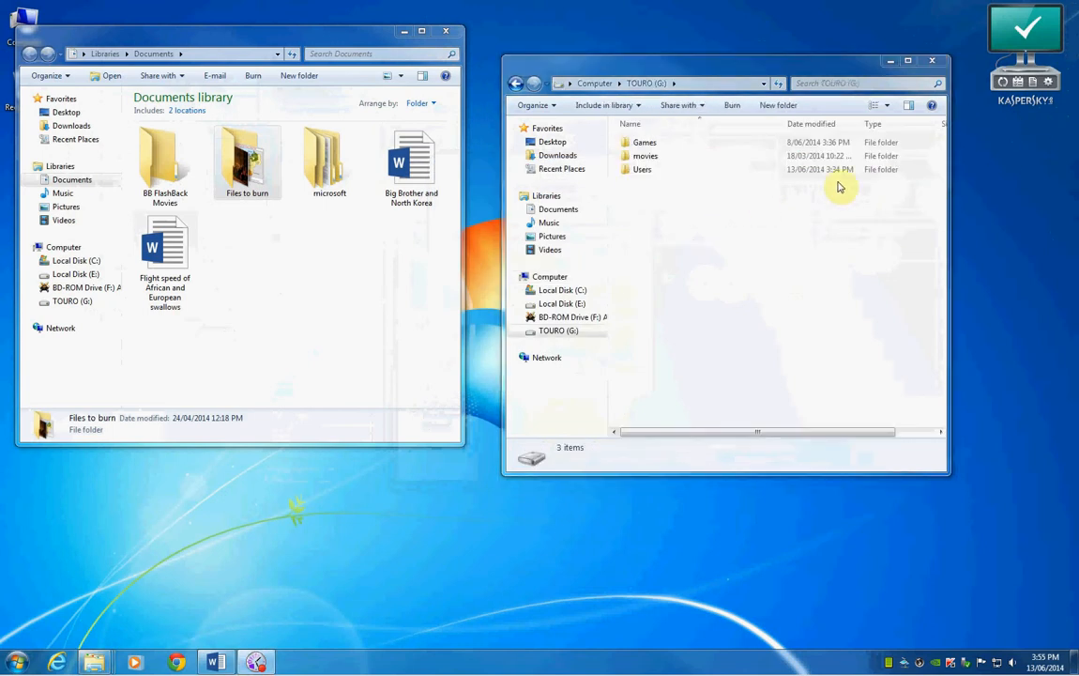
# Open Backup and Restore in Control Panel and start setting up a Windows backup
pyautogui.click(20, 663)
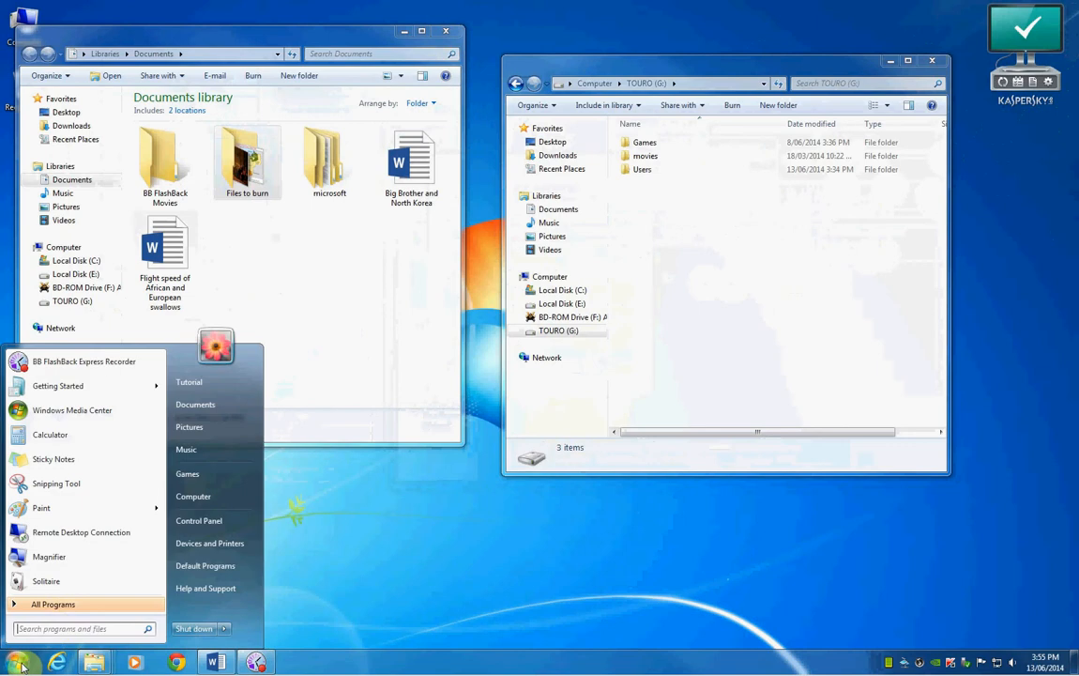
pyautogui.click(222, 525)
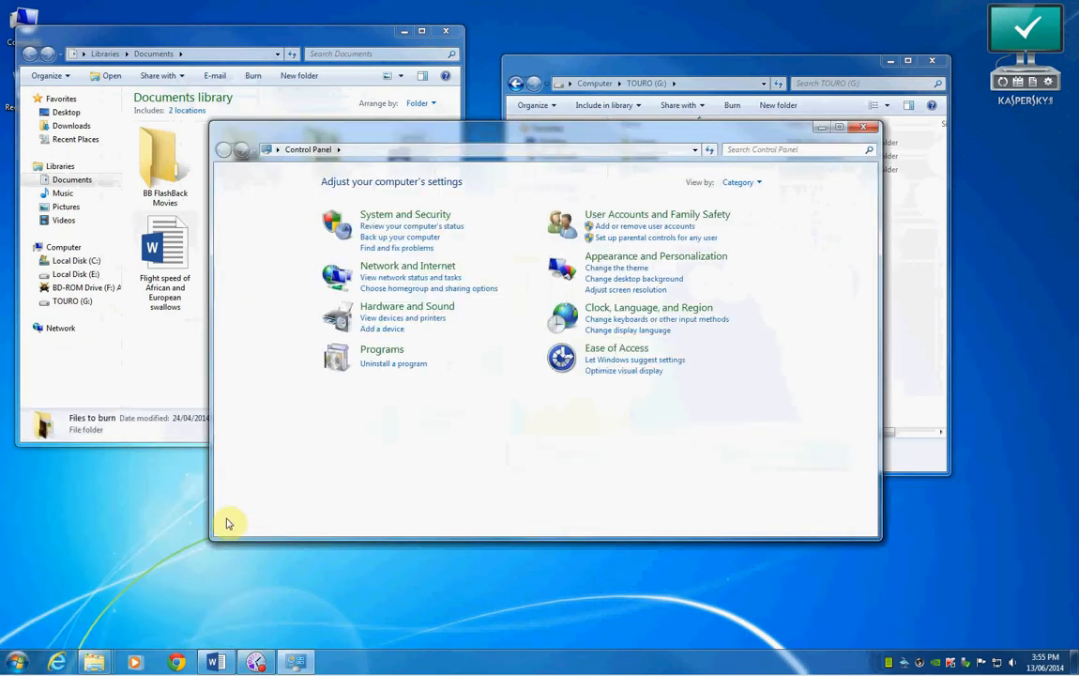
pyautogui.click(416, 240)
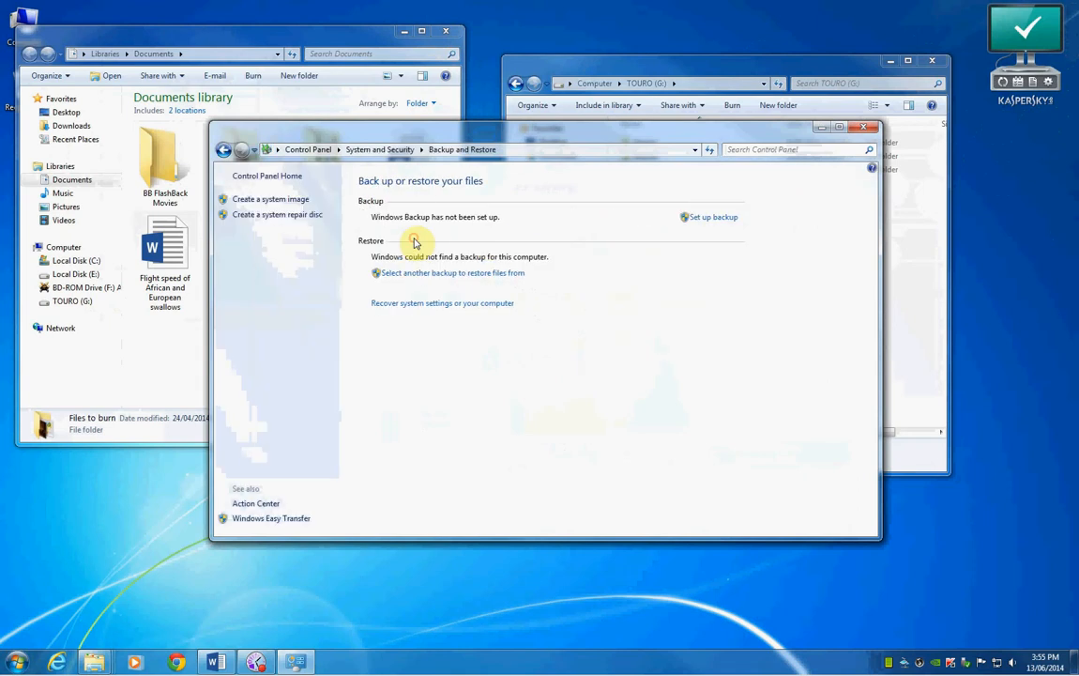
pyautogui.moveTo(528, 157); pyautogui.dragTo(528, 194)
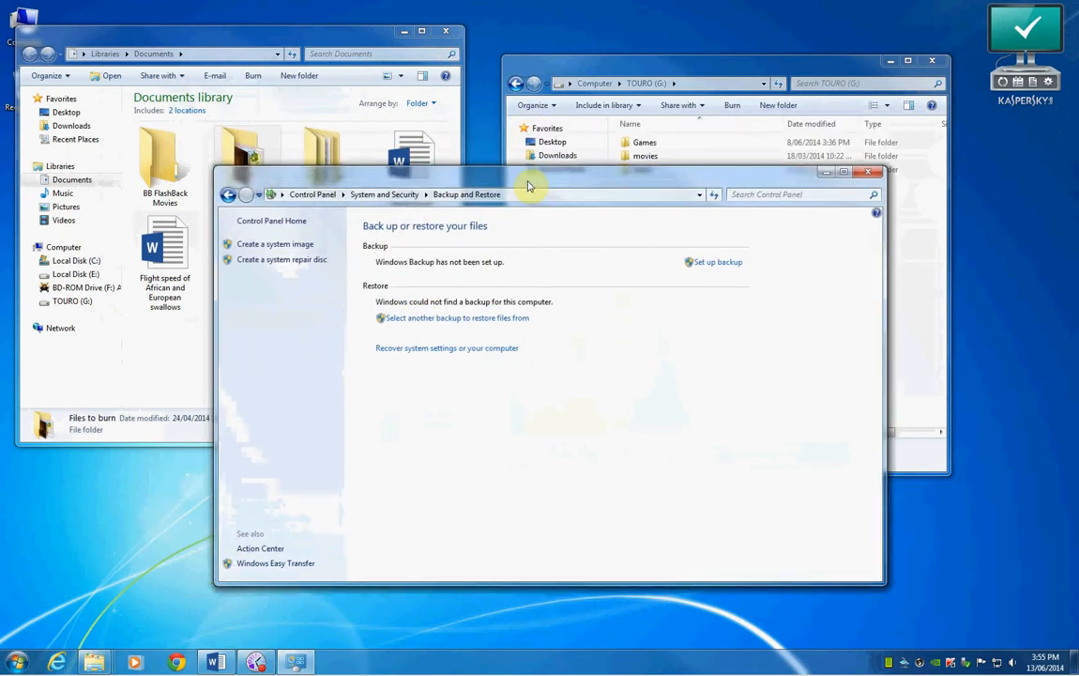
pyautogui.click(713, 273)
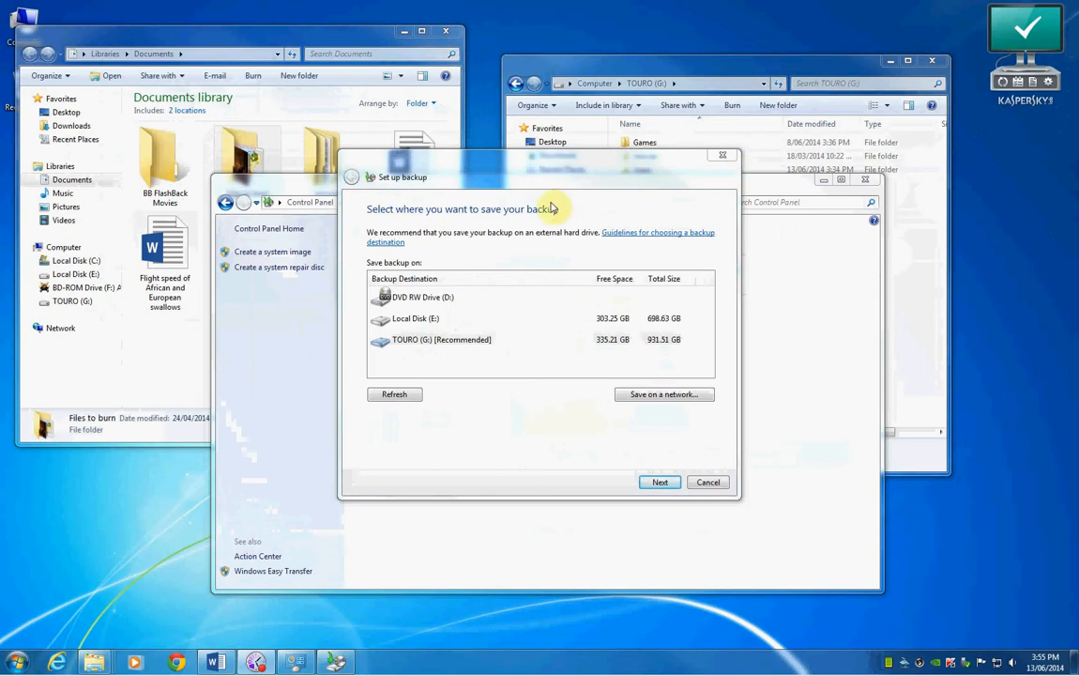
# Select TOURO (G:) as the backup destination and continue to the choice of what to back up
pyautogui.moveTo(526, 181); pyautogui.dragTo(582, 202)
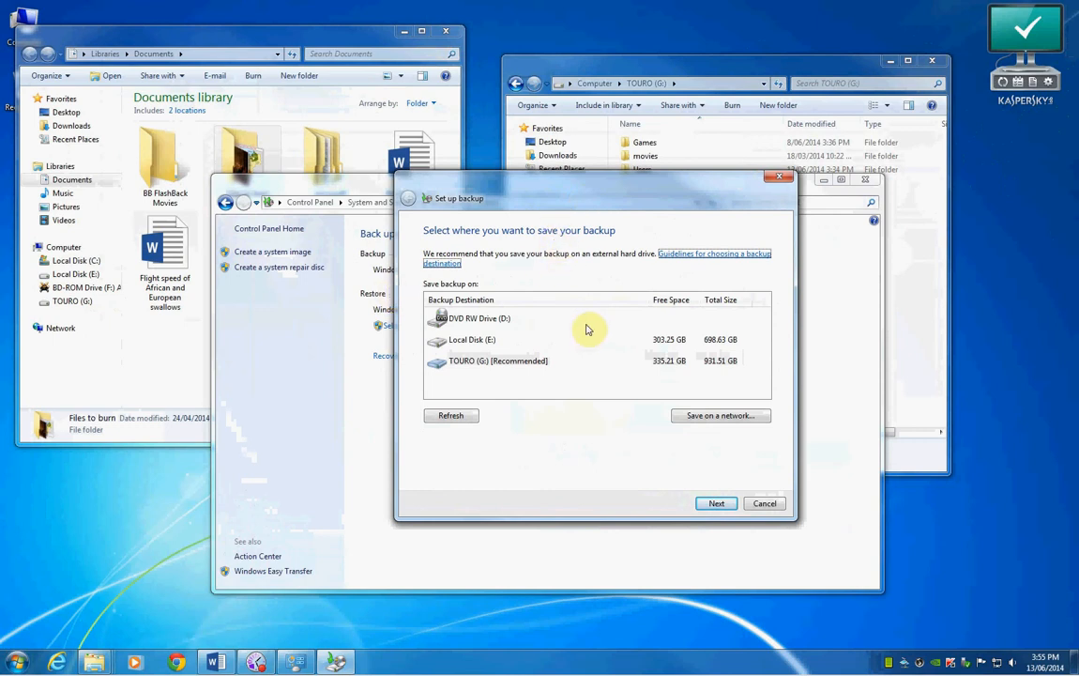
pyautogui.click(465, 366)
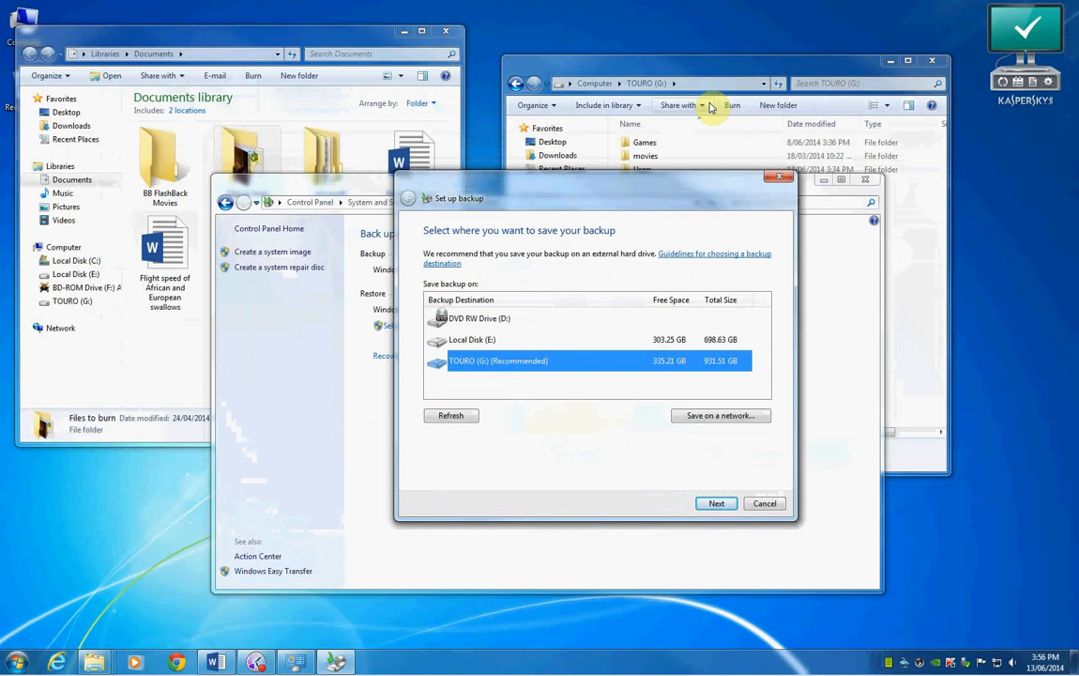
pyautogui.moveTo(727, 64); pyautogui.dragTo(759, 58)
pyautogui.click(449, 223)
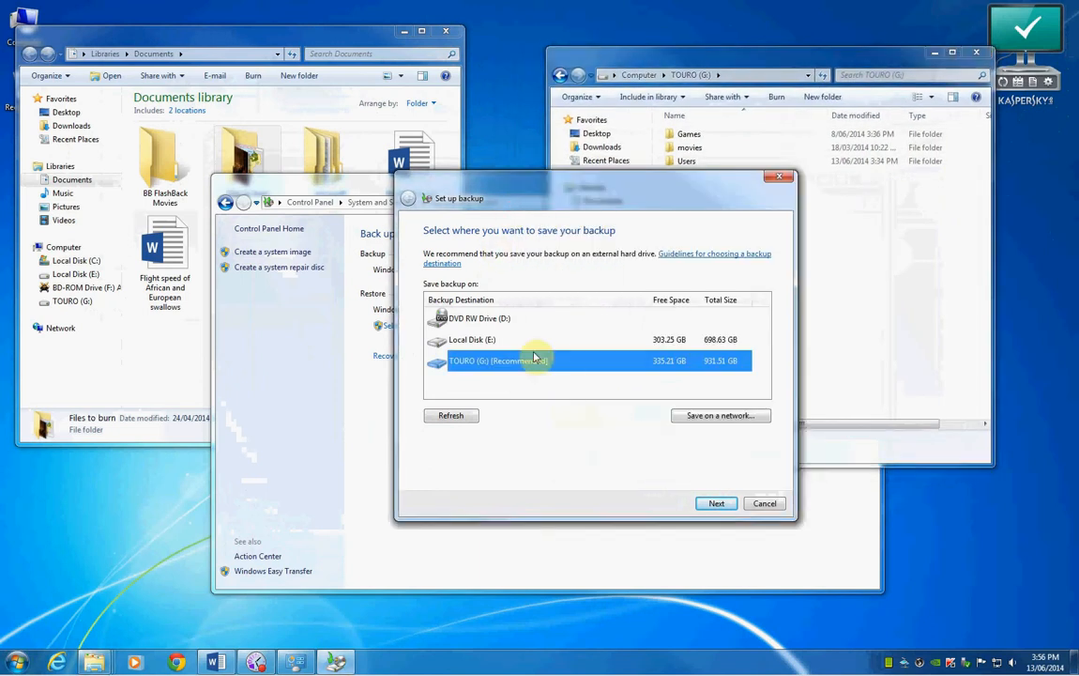
pyautogui.click(716, 504)
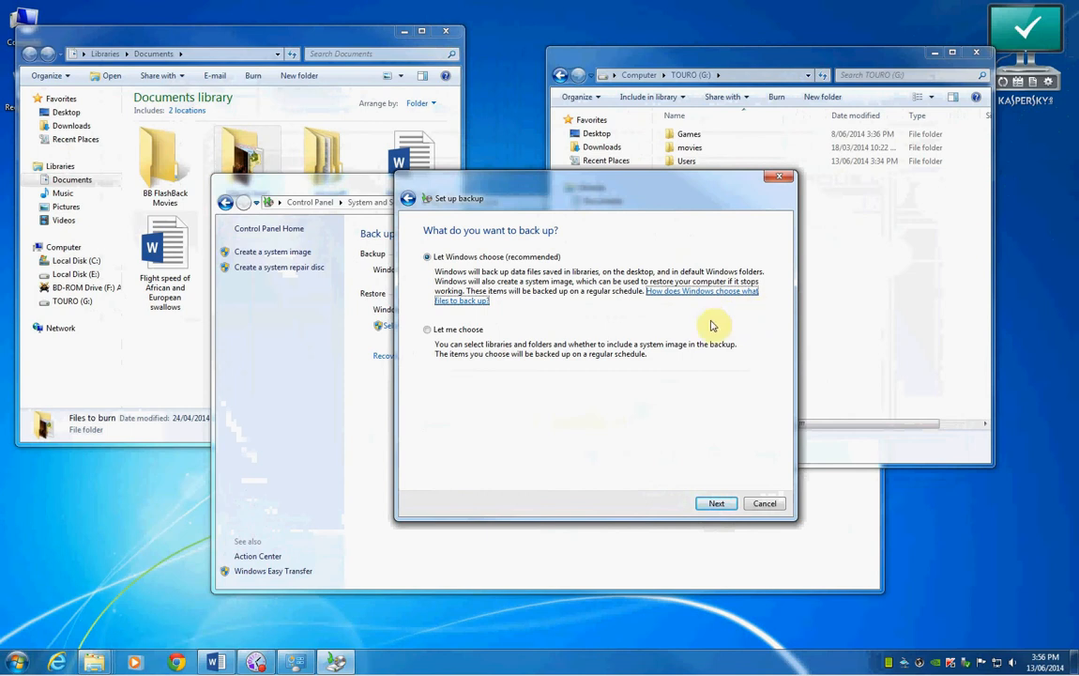
# Let Windows choose what to back up and continue to the review of the backup settings
pyautogui.click(428, 330)
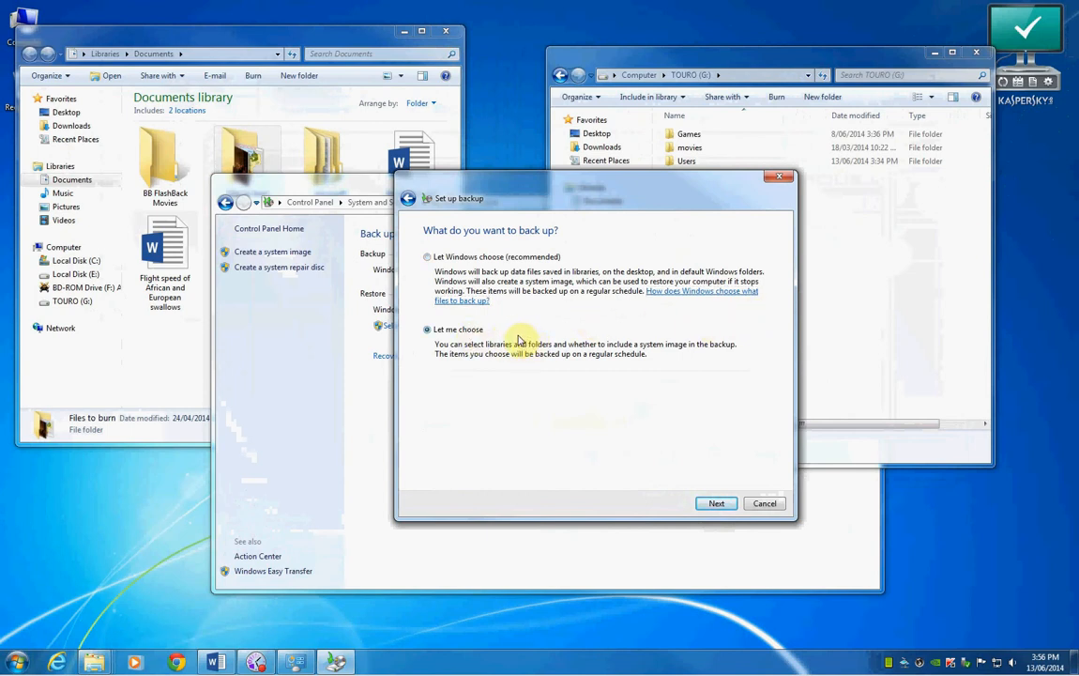
pyautogui.click(461, 259)
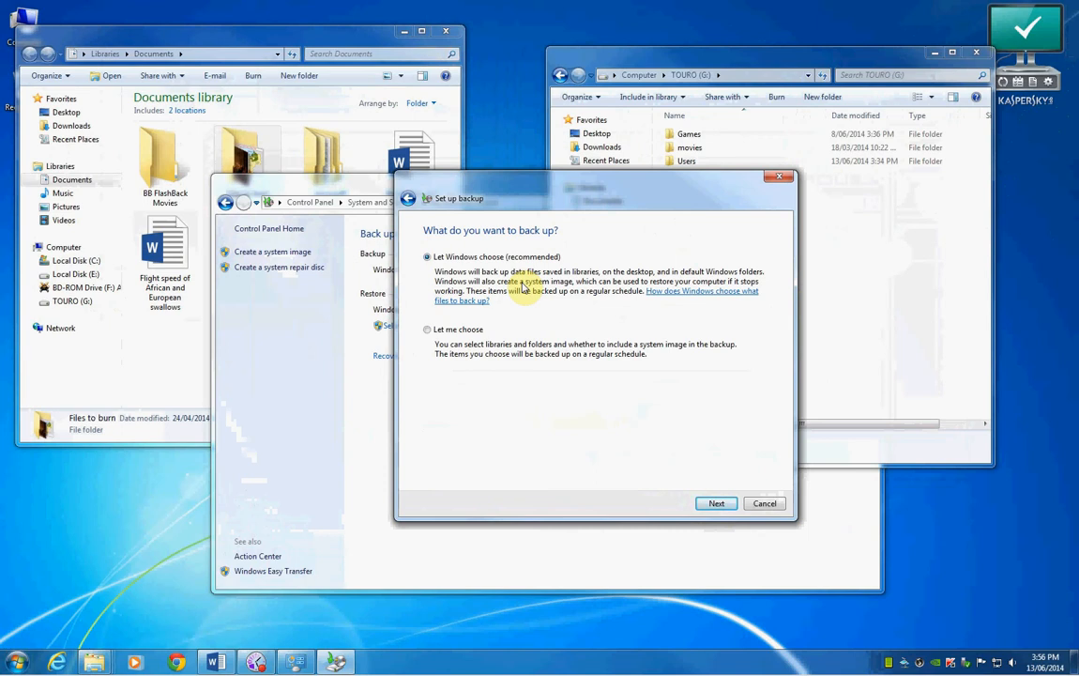
pyautogui.click(713, 505)
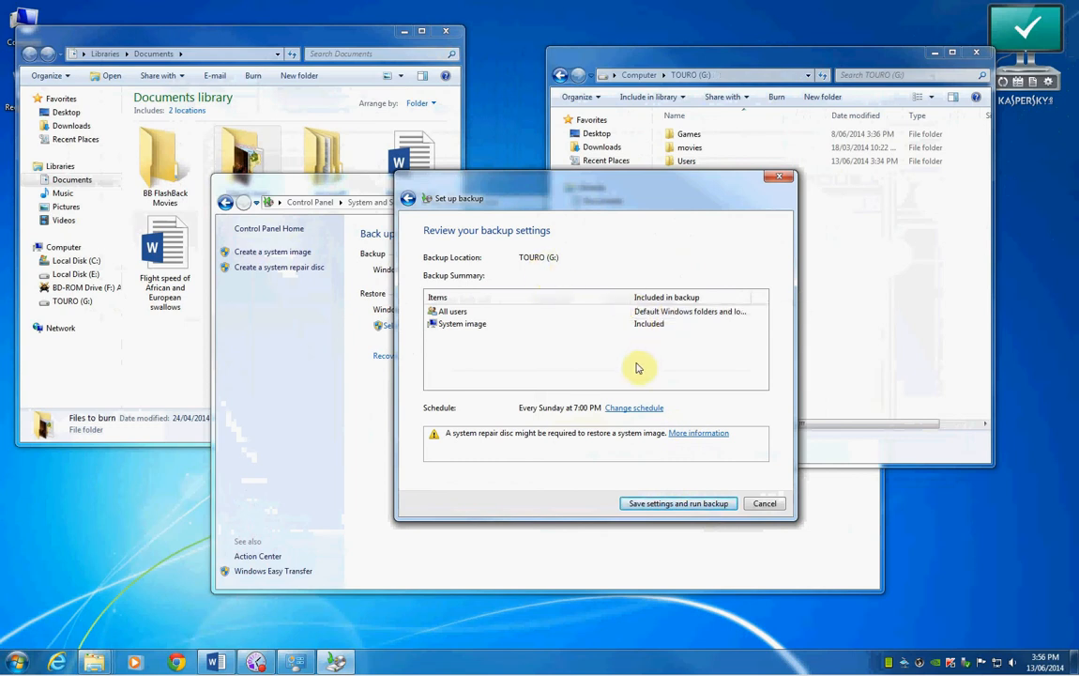
# Change the backup schedule to daily at 4:00 PM, and save the settings and run the backup
pyautogui.click(633, 410)
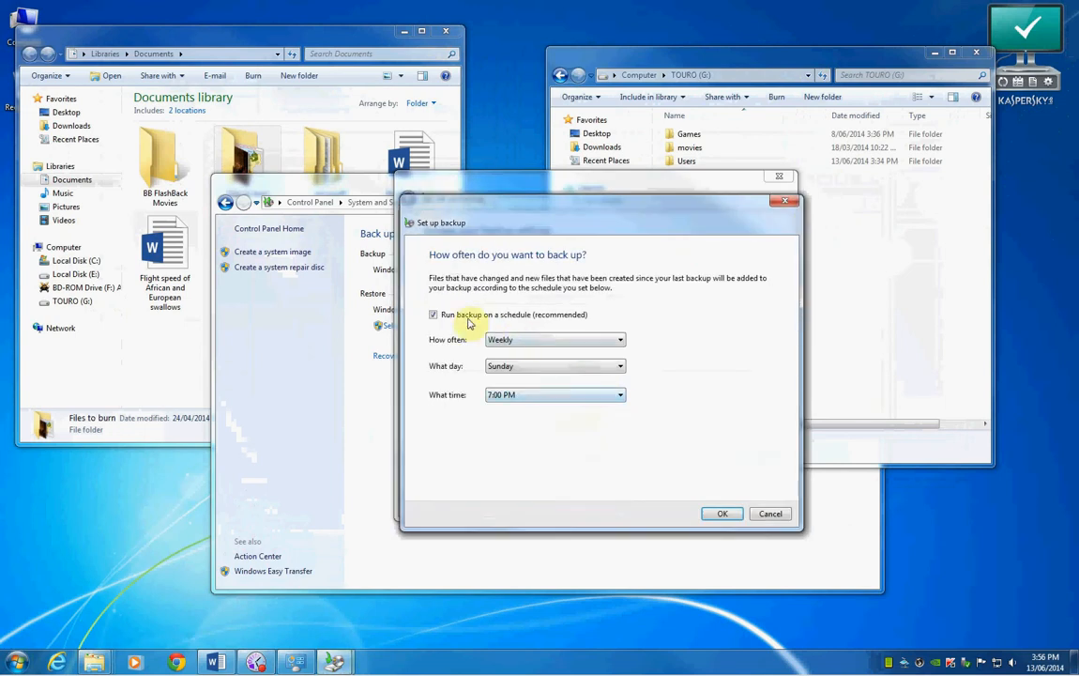
pyautogui.click(545, 342)
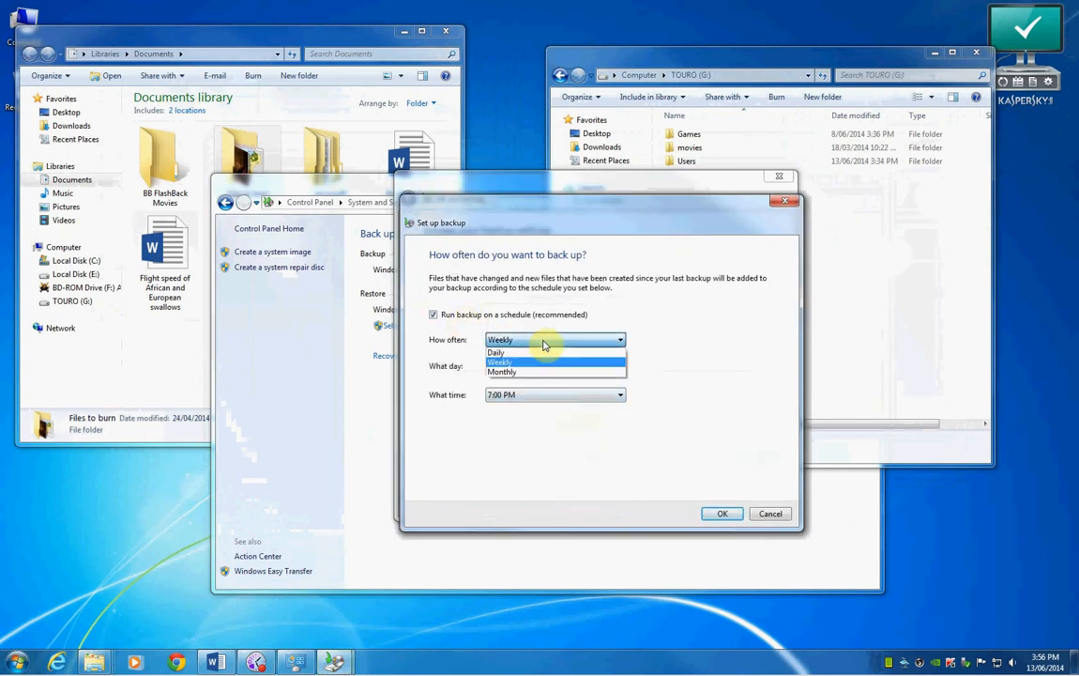
pyautogui.click(531, 354)
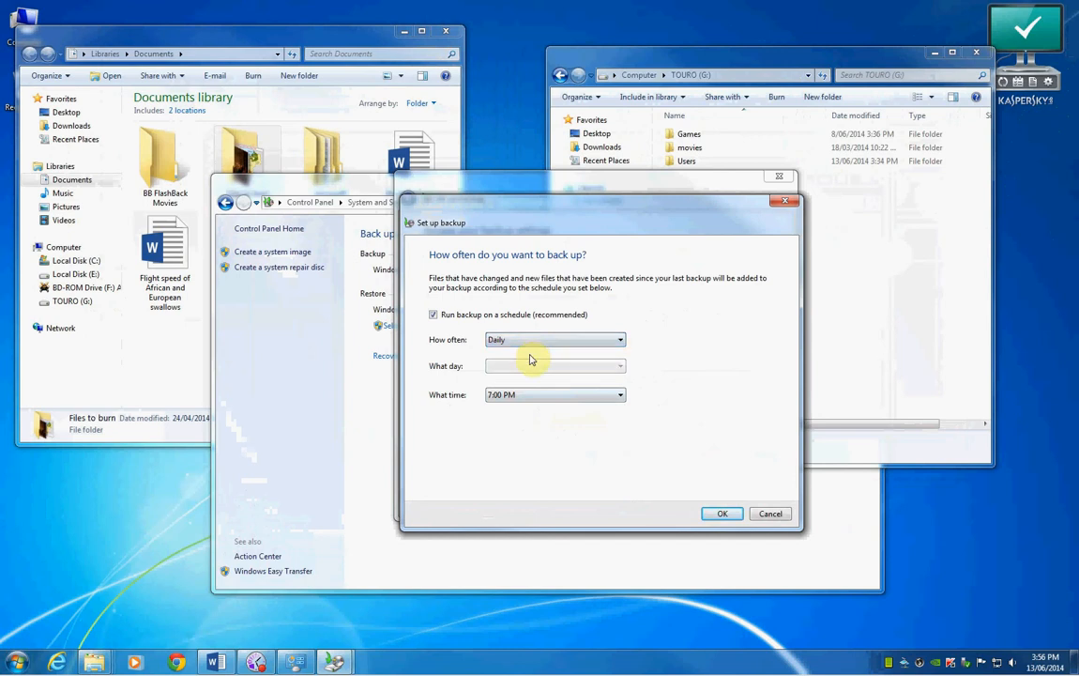
pyautogui.click(557, 398)
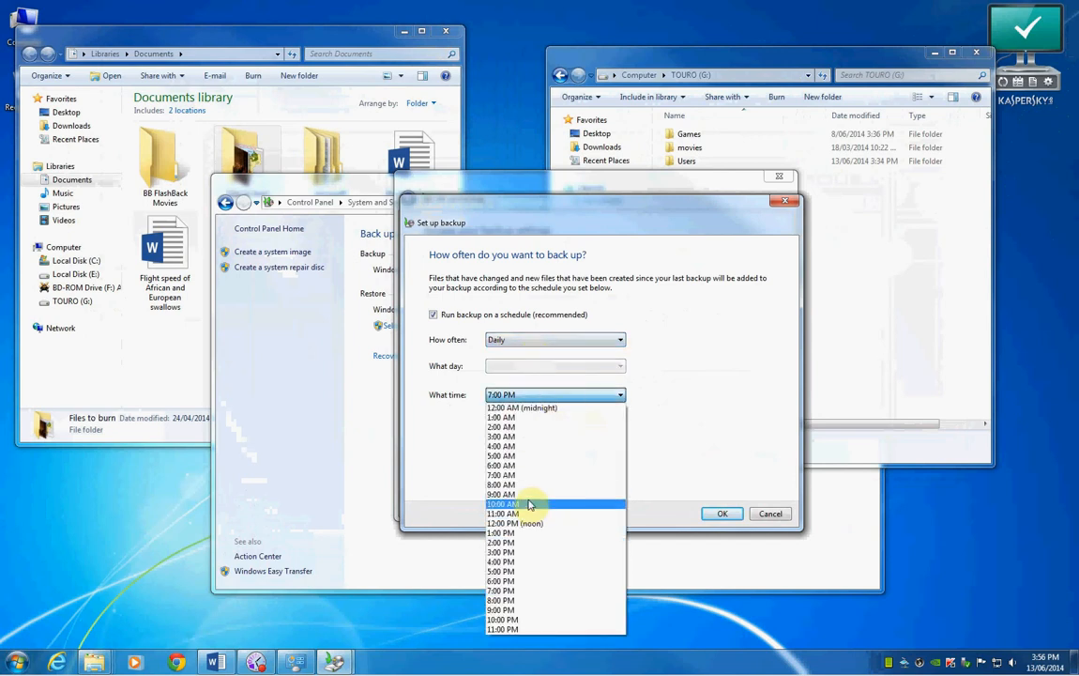
pyautogui.click(512, 562)
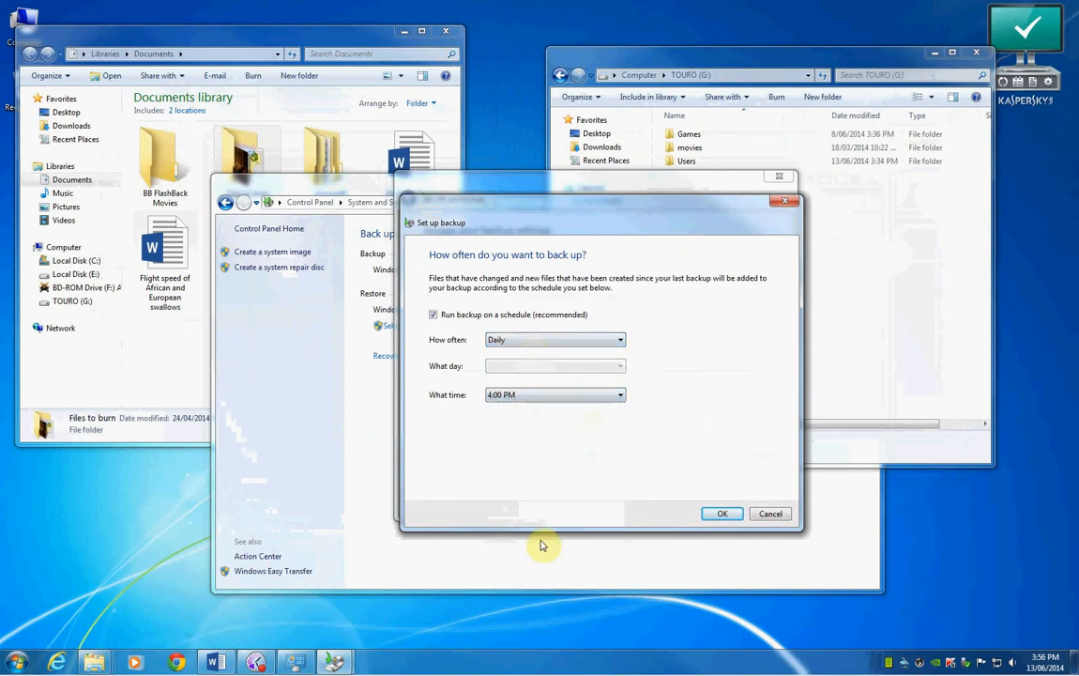
pyautogui.click(716, 514)
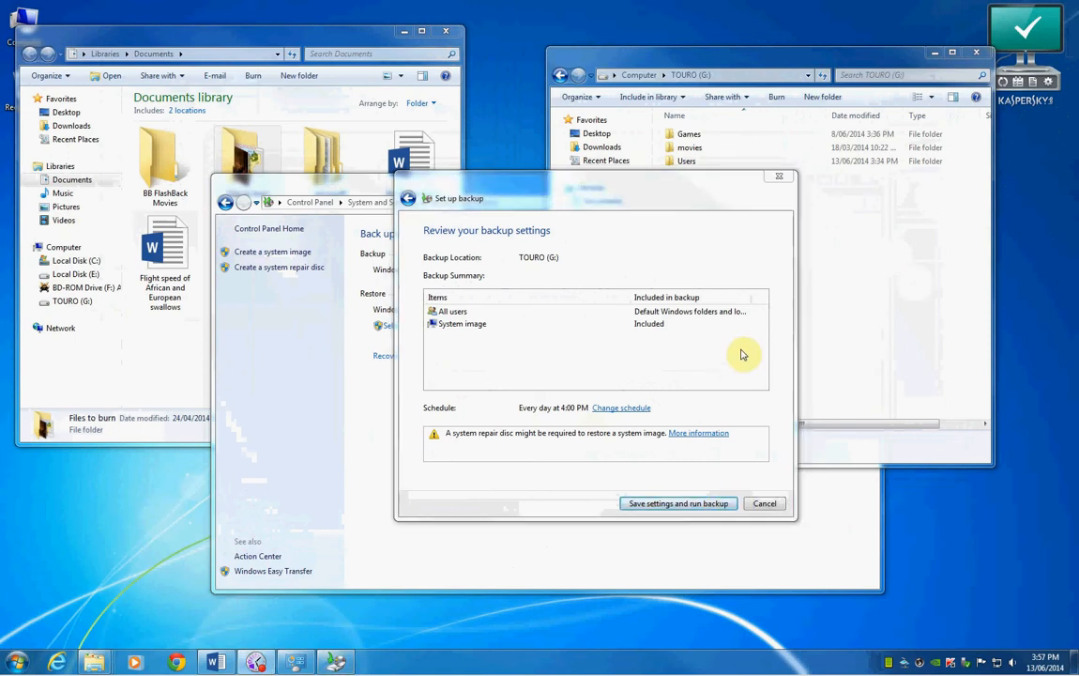
pyautogui.click(670, 504)
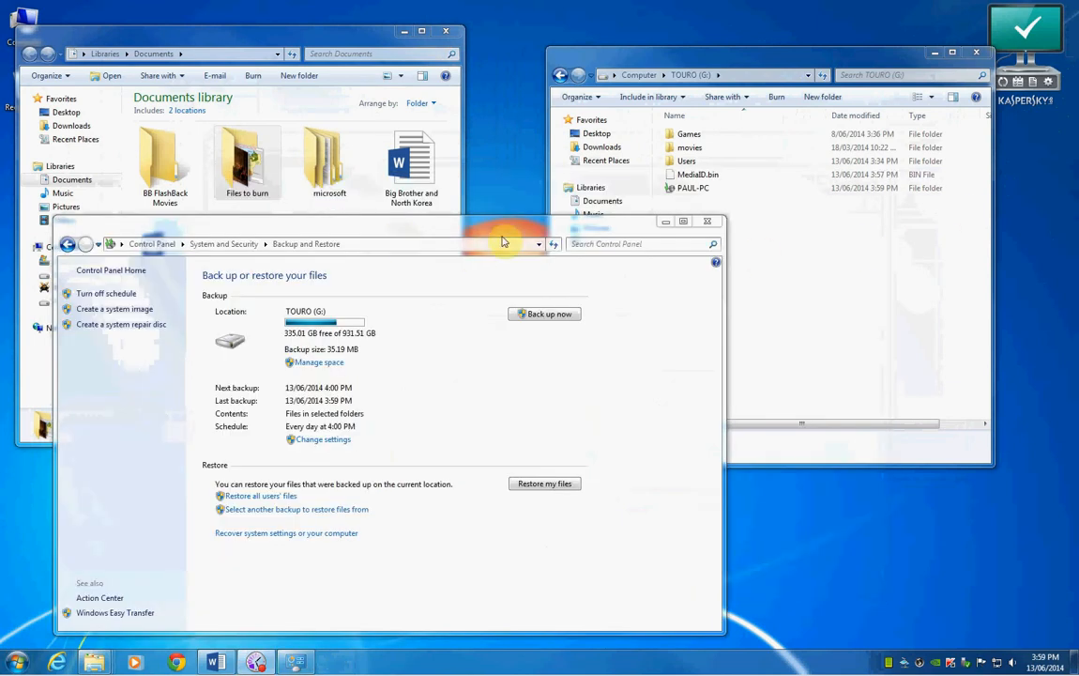
# Close the Backup and Restore, TOURO (G:) and Documents library windows
pyautogui.moveTo(505, 234); pyautogui.dragTo(508, 234)
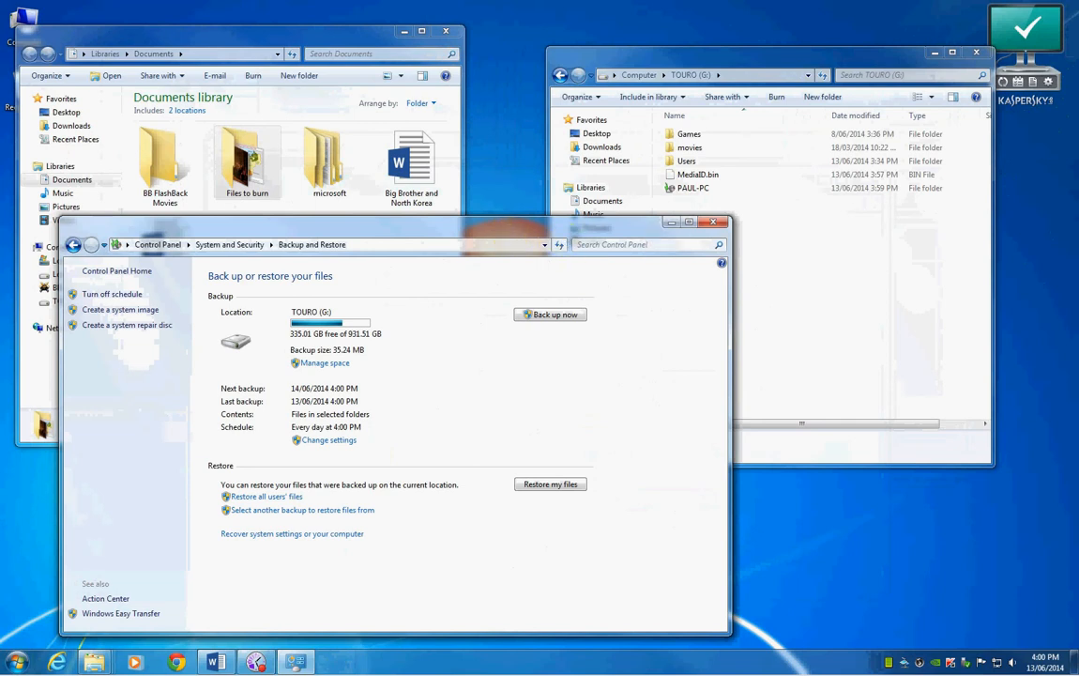
pyautogui.click(710, 225)
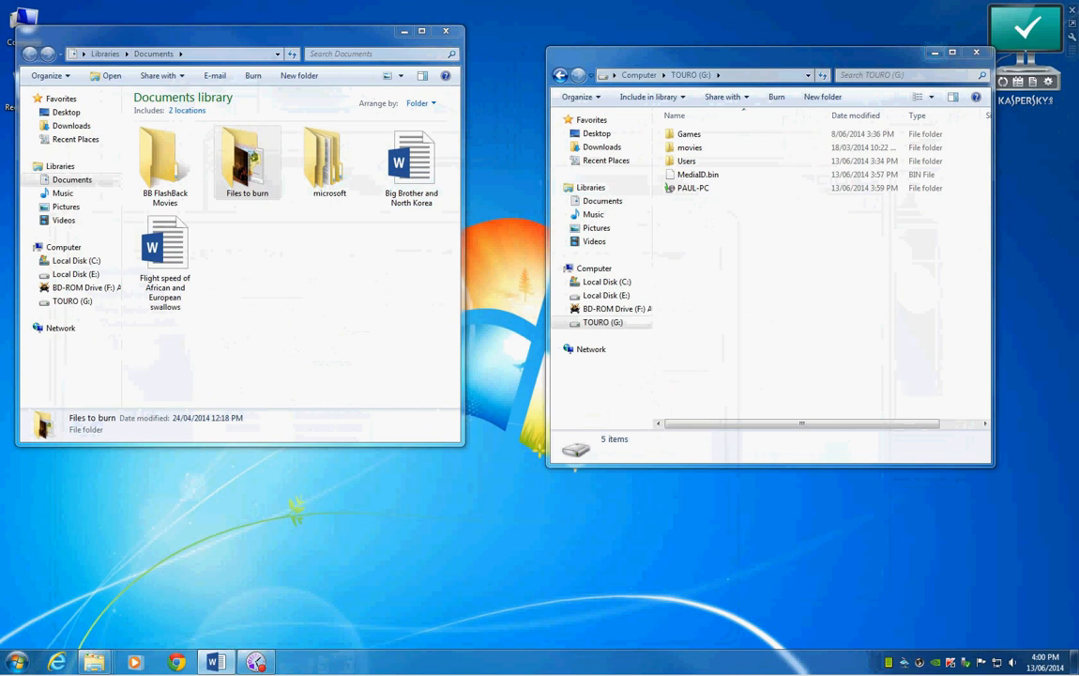
pyautogui.click(977, 53)
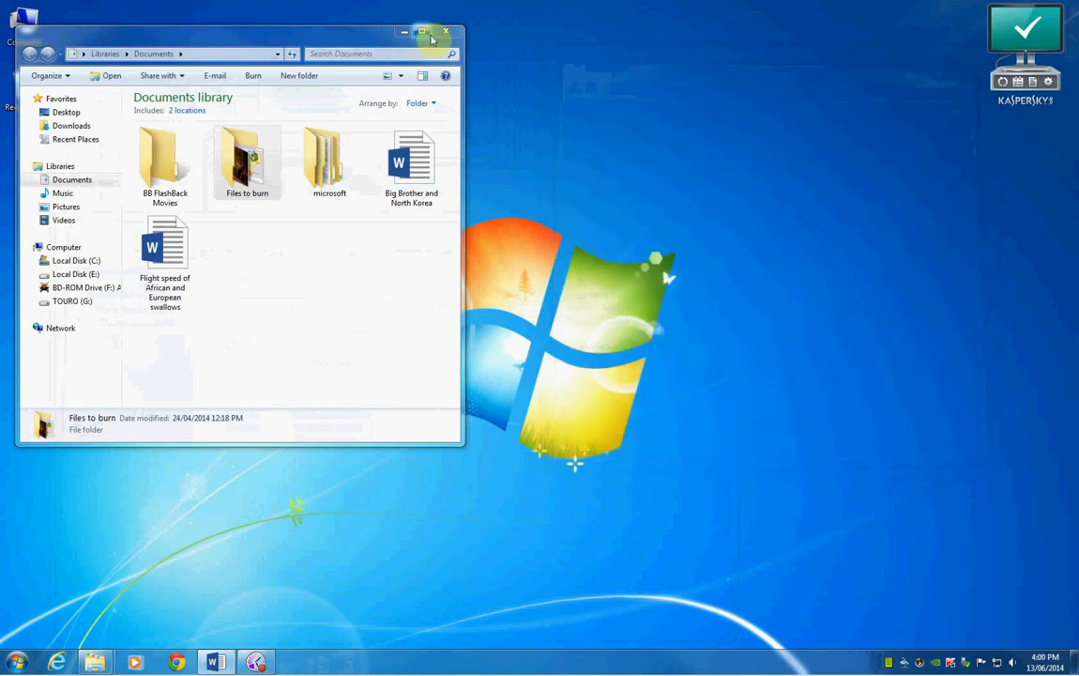
pyautogui.click(446, 31)
# Open the computer's Windows backup on TOURO (G:) and start restoring own files from it
pyautogui.doubleClick(38, 25)
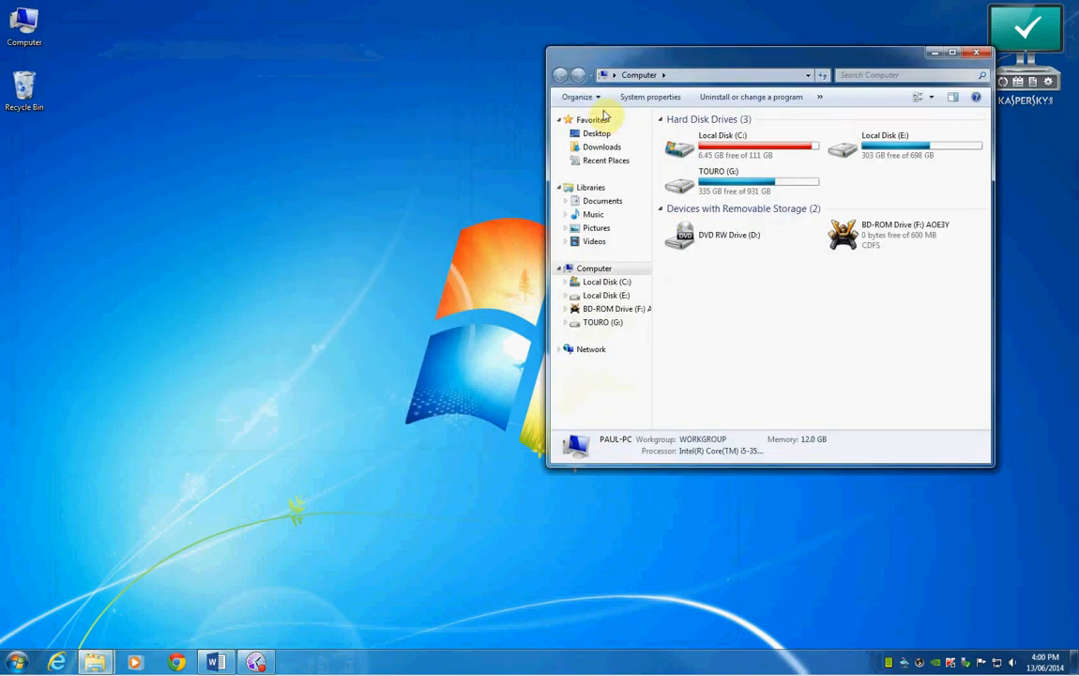
pyautogui.click(718, 183)
pyautogui.doubleClick(718, 183)
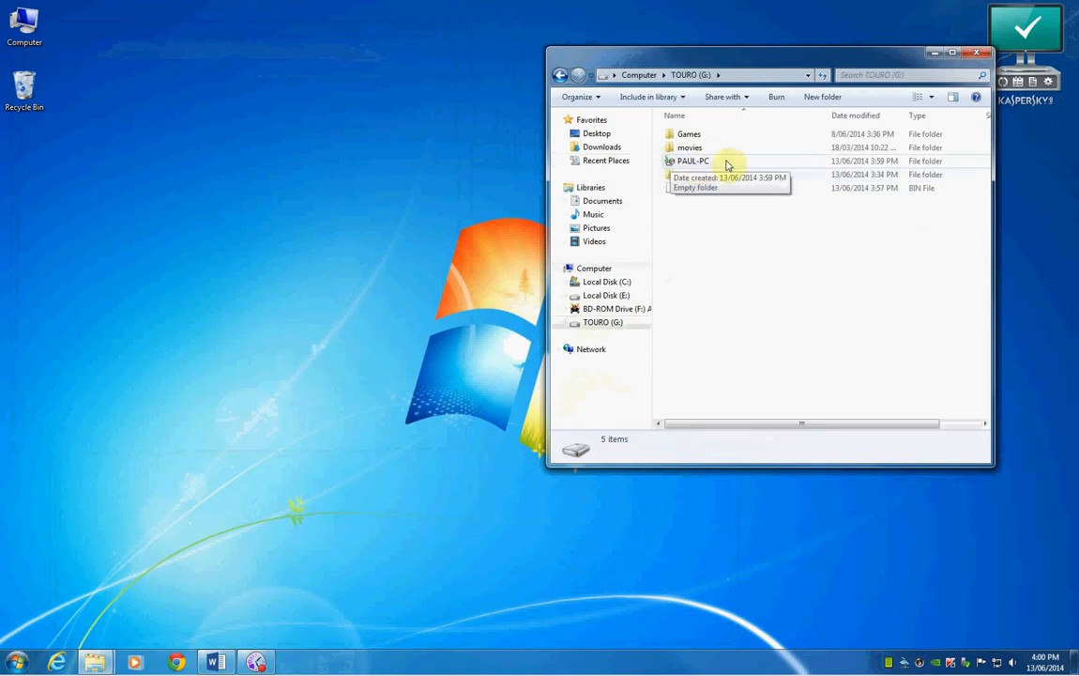
pyautogui.click(684, 166)
pyautogui.doubleClick(684, 166)
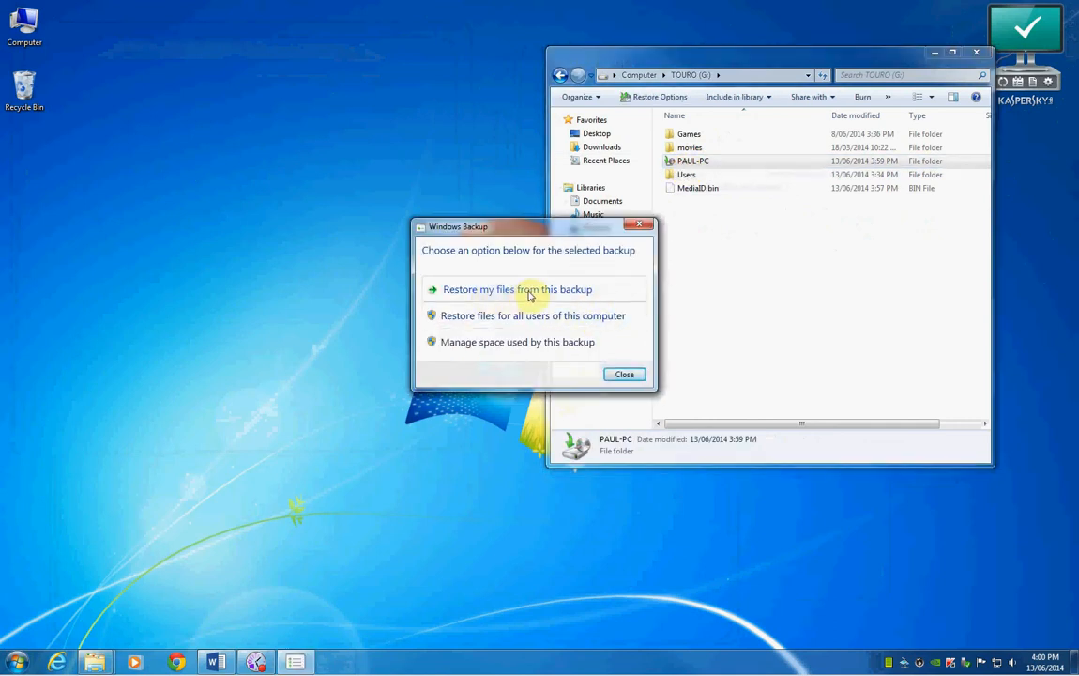
pyautogui.click(476, 293)
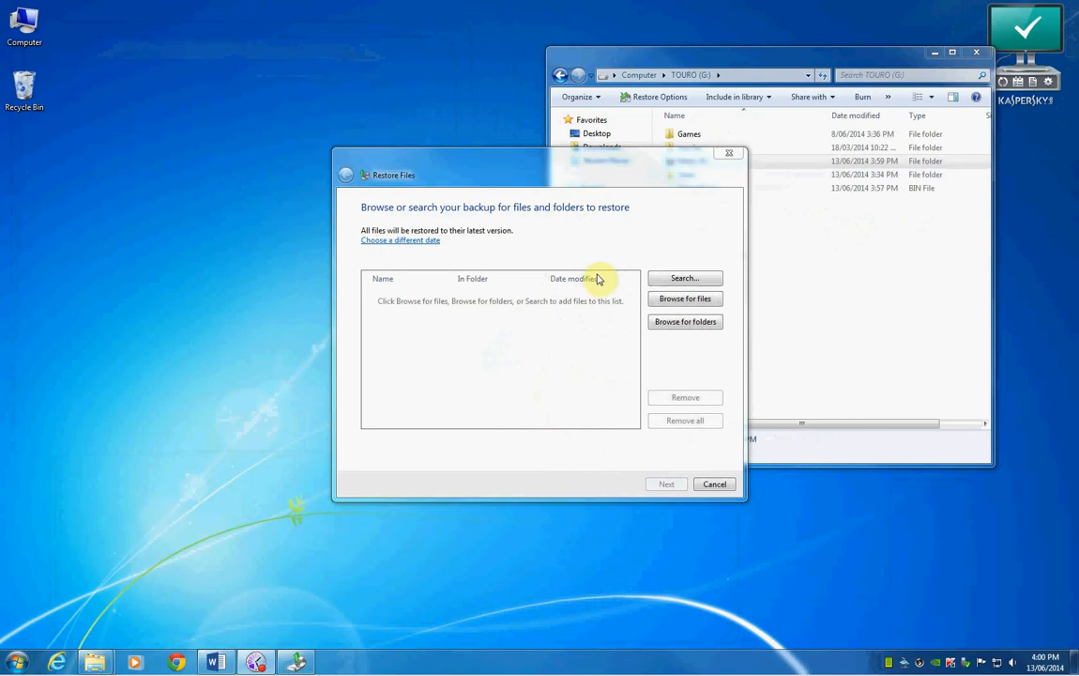
# Browse the backup for files and open Backup of C:, Users, Tutorial, Documents
pyautogui.click(683, 300)
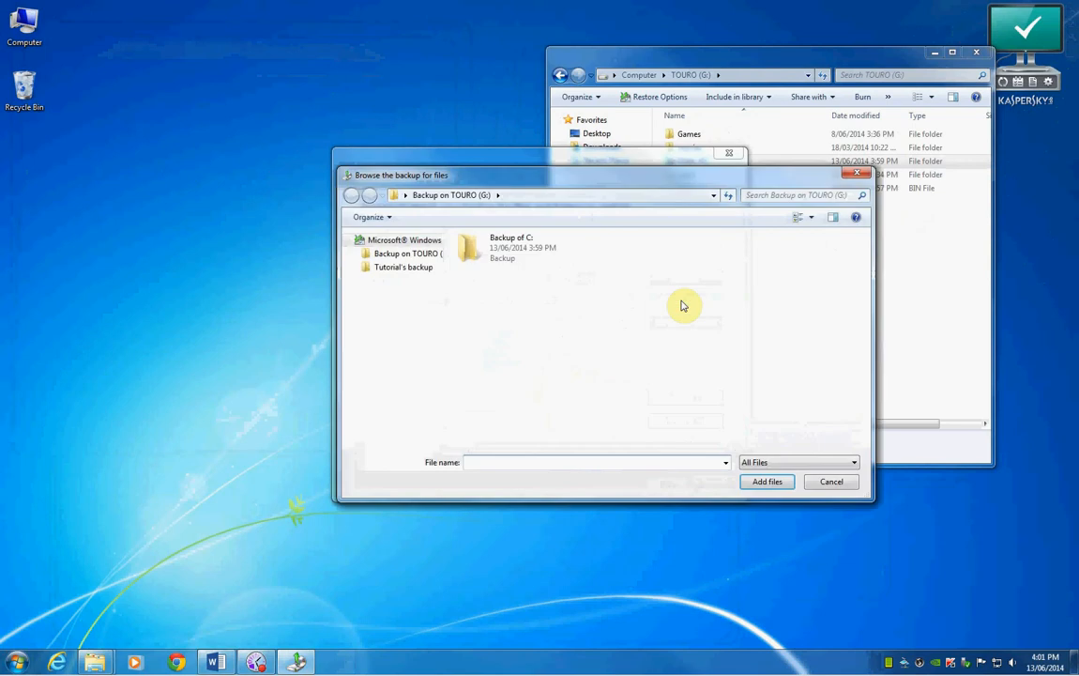
pyautogui.doubleClick(498, 258)
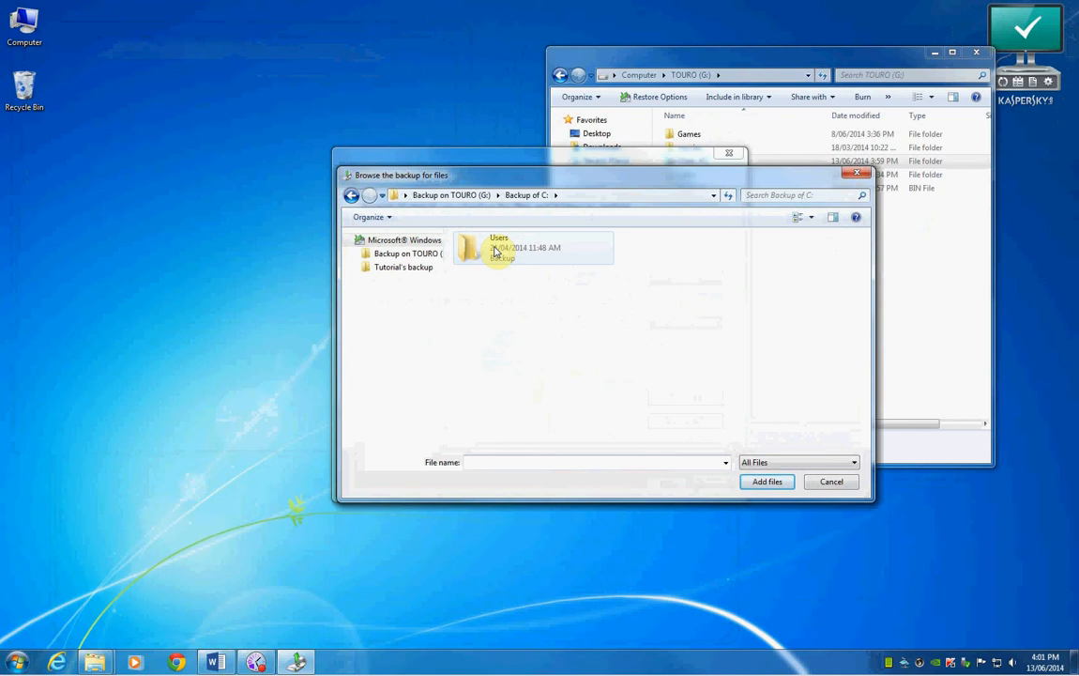
pyautogui.doubleClick(495, 251)
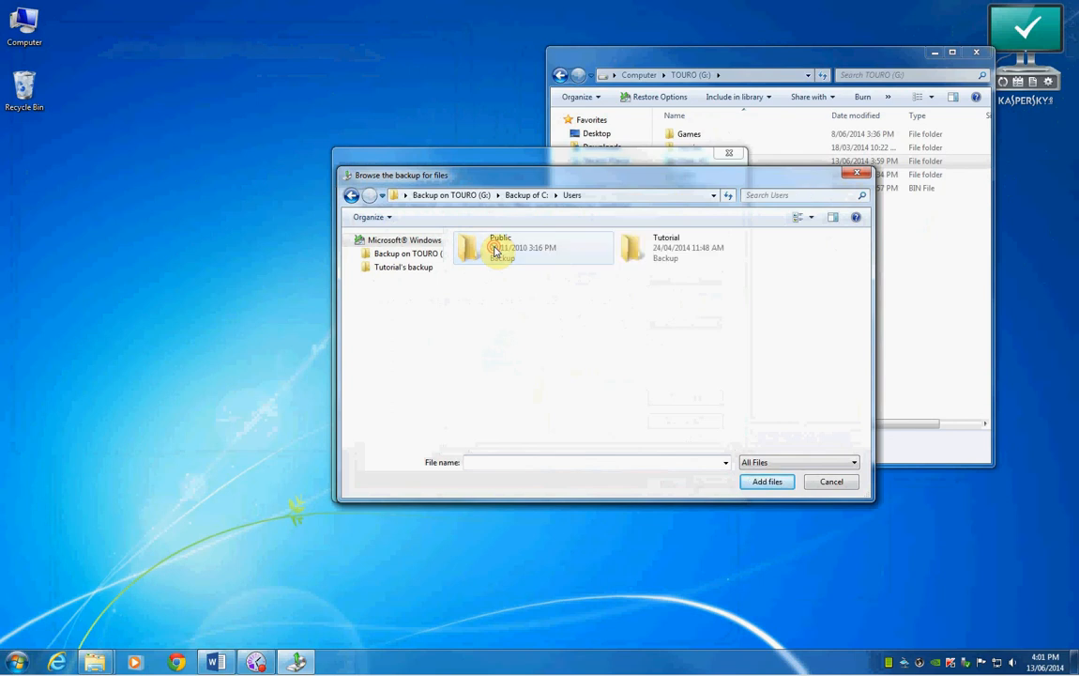
pyautogui.doubleClick(671, 251)
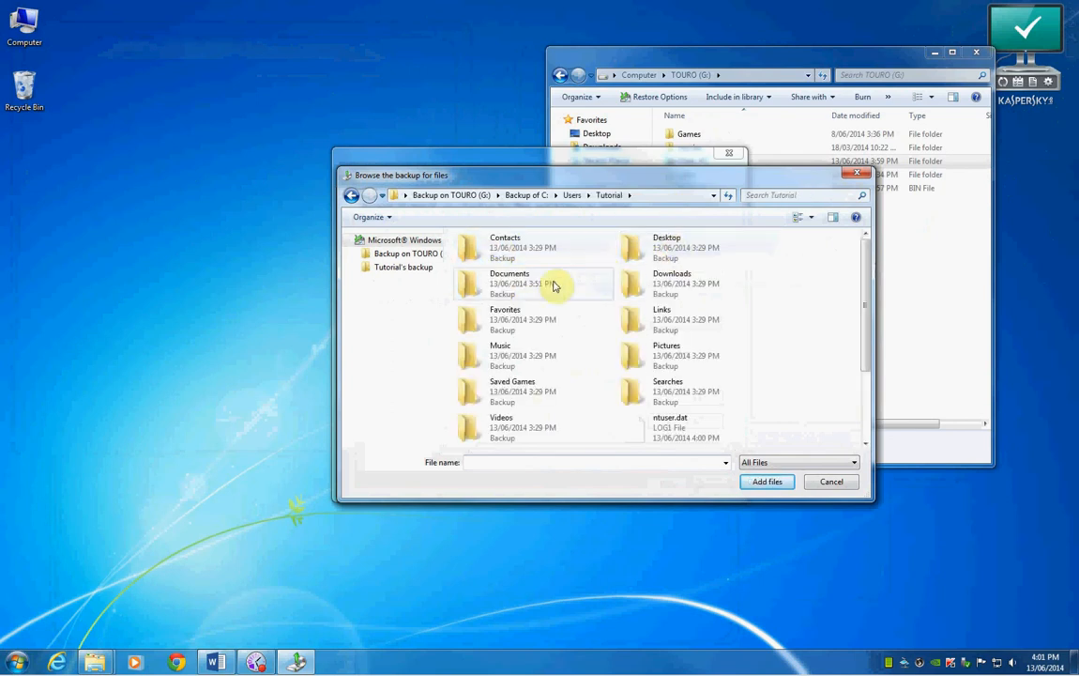
pyautogui.doubleClick(516, 286)
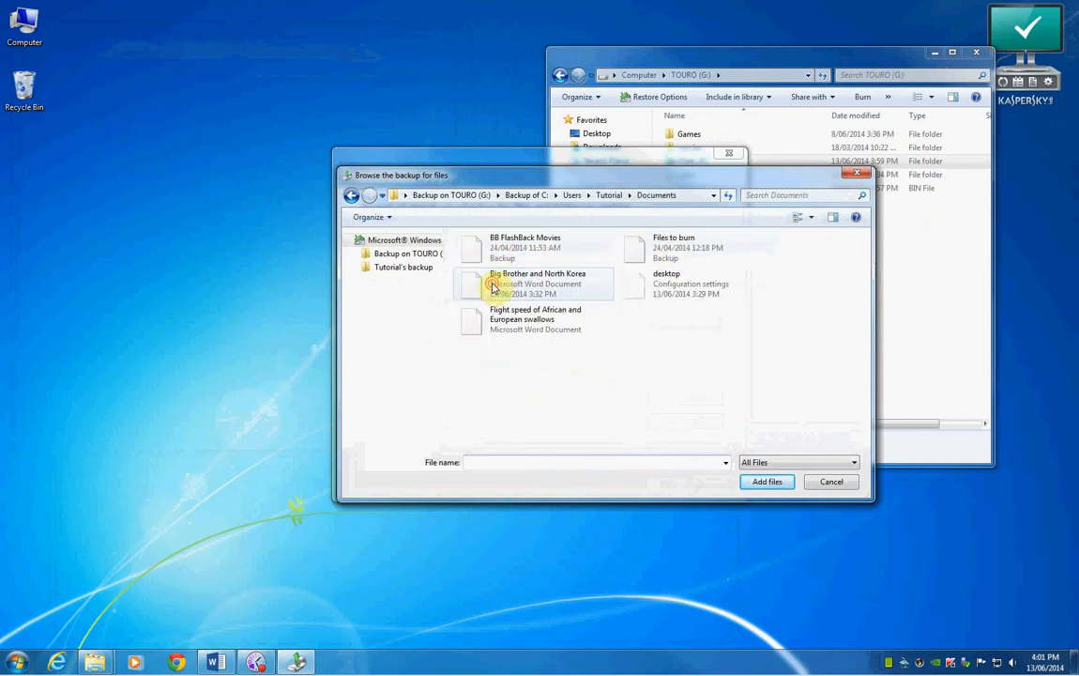
# Add the documents "Big Brother and North Korea" and "Flight speed of African and European swallows" to the files to restore
pyautogui.click(556, 316)
pyautogui.click(499, 283)
pyautogui.click(551, 319)
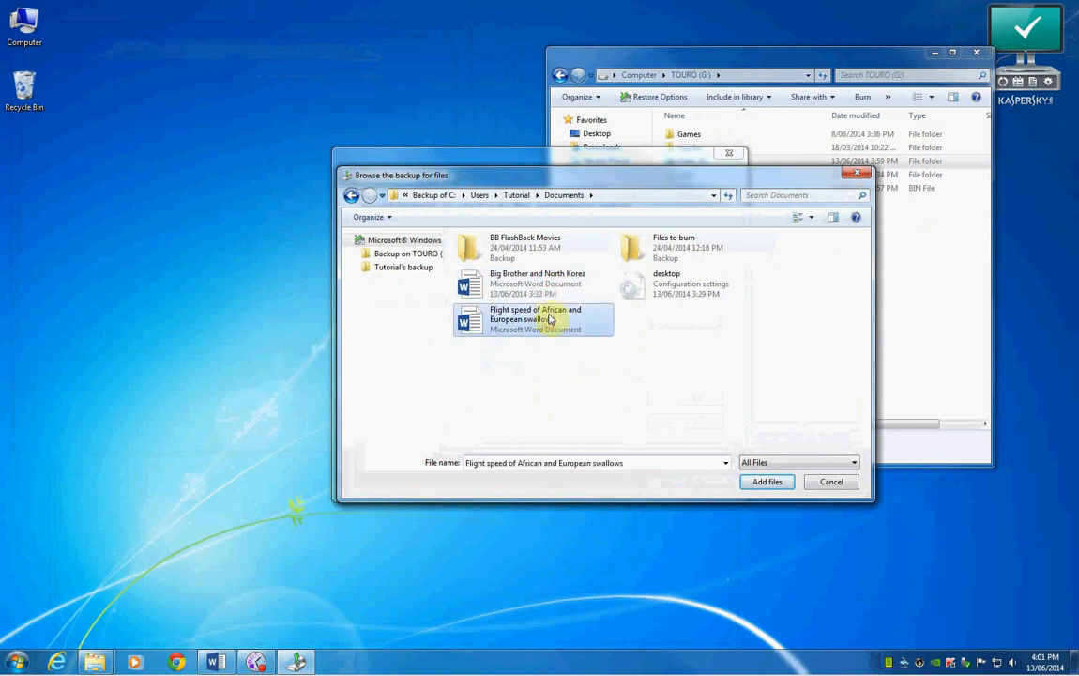
pyautogui.click(551, 298)
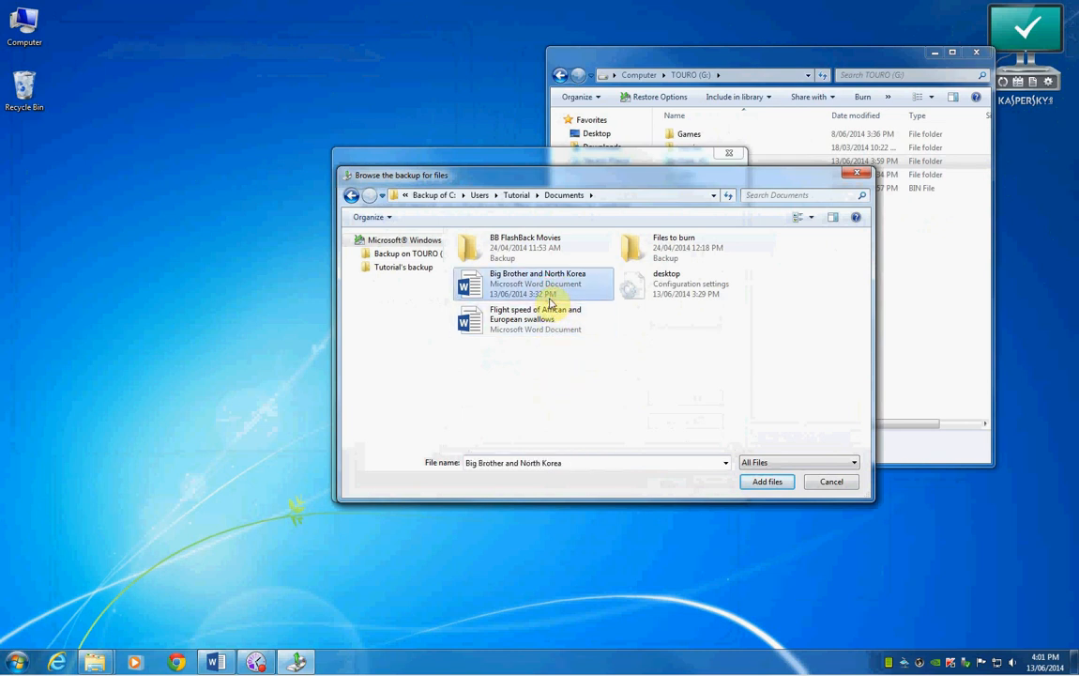
pyautogui.click(510, 313)
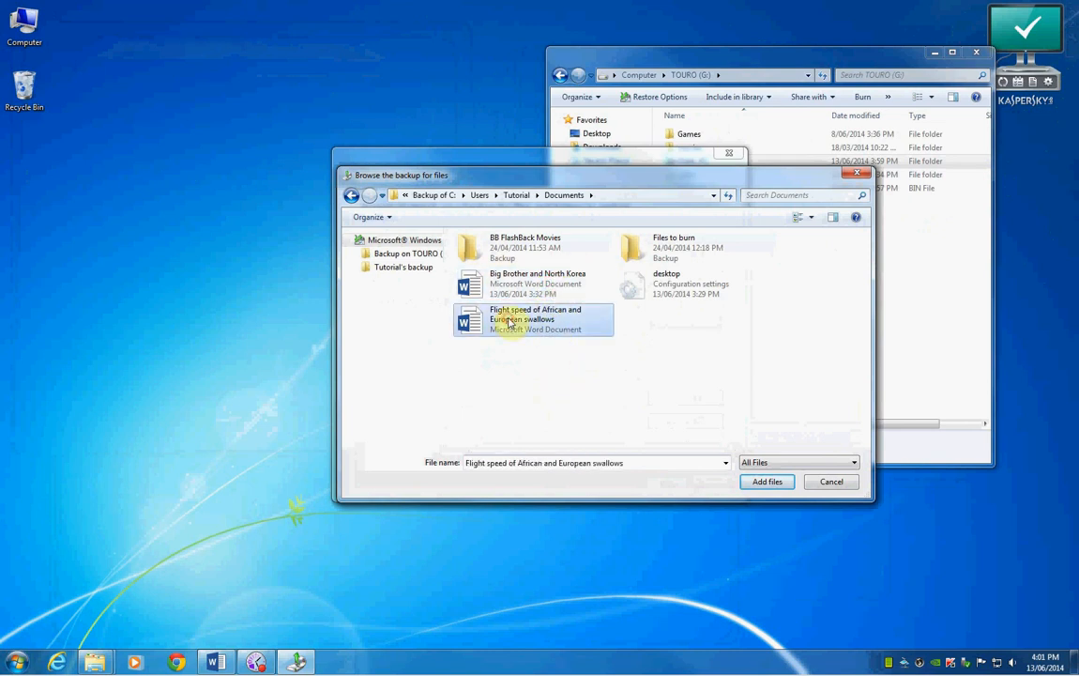
pyautogui.keyDown('ctrl'); pyautogui.click(513, 294); pyautogui.keyUp('ctrl')
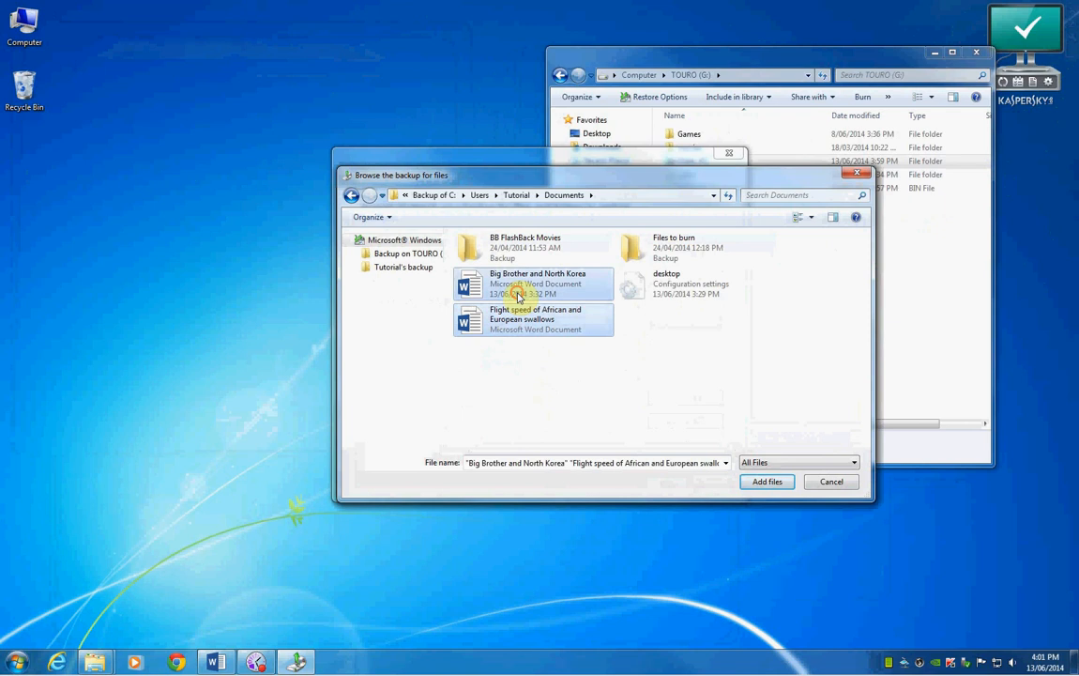
pyautogui.click(765, 482)
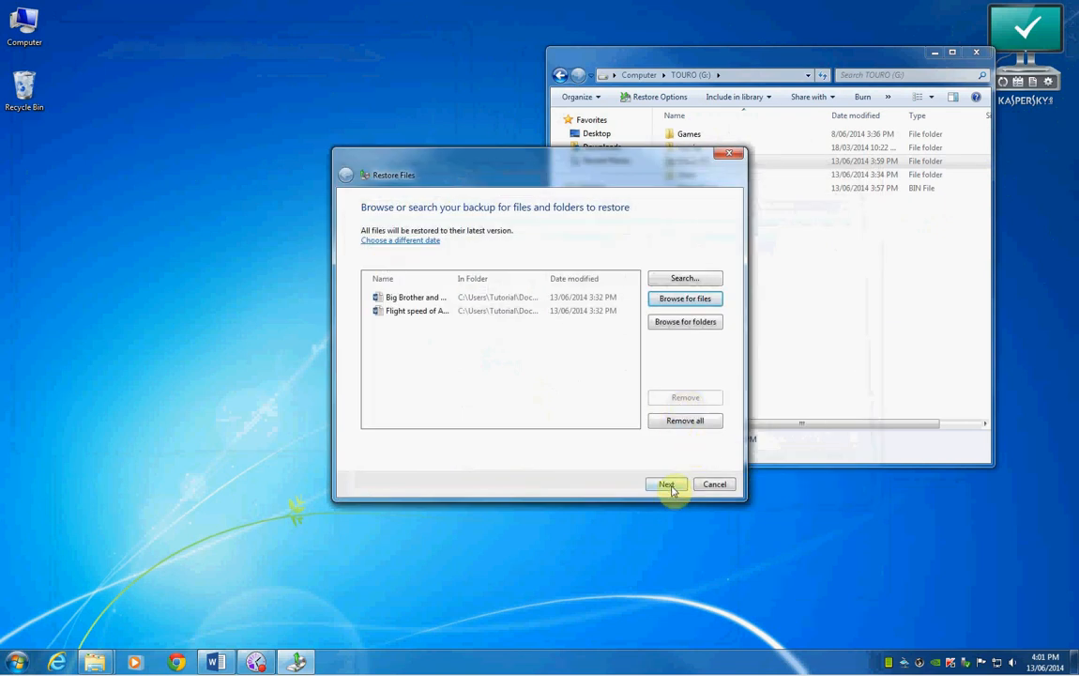
# Continue to the restore location and choose C:\Users\Tutorial\Desktop as the destination folder instead of the original location
pyautogui.click(668, 486)
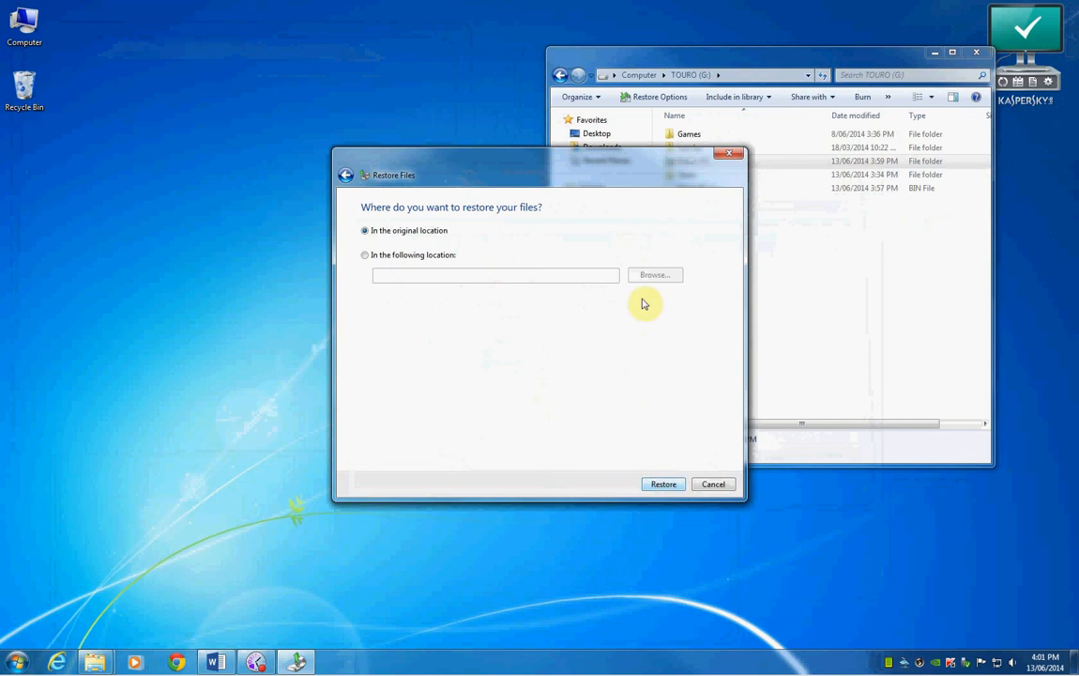
pyautogui.click(408, 256)
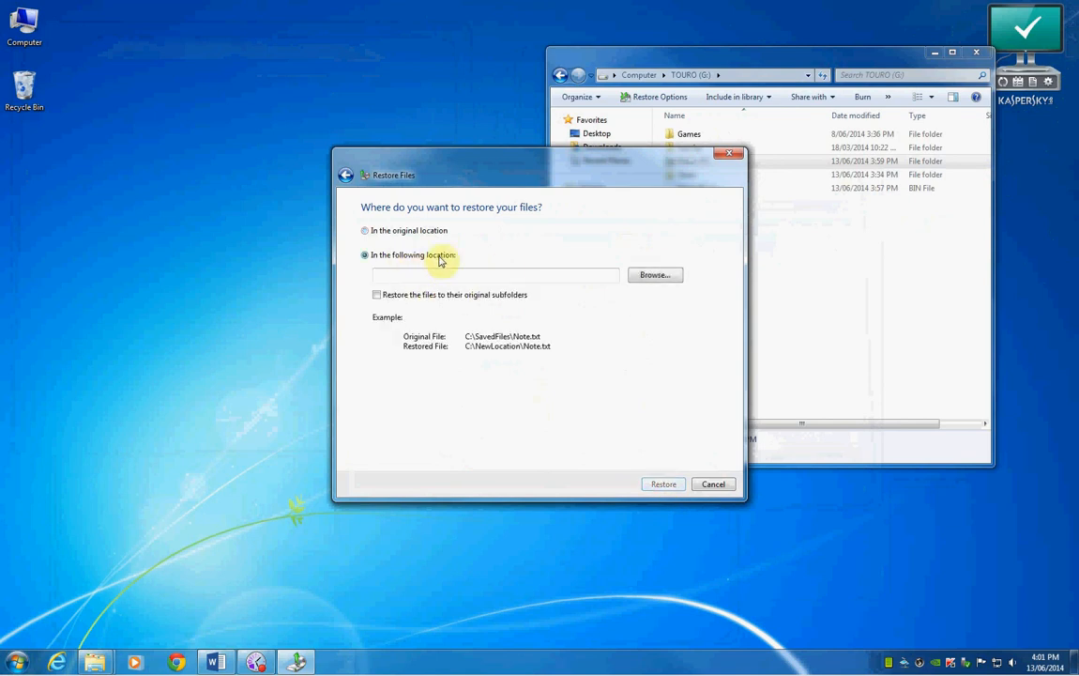
pyautogui.click(657, 278)
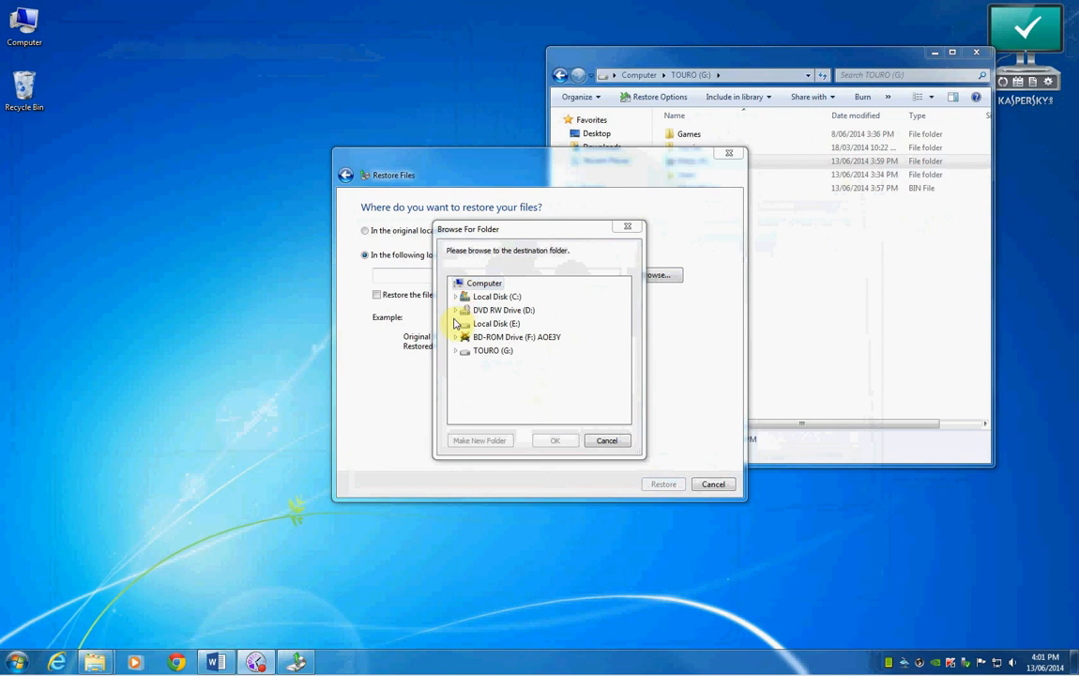
pyautogui.click(457, 297)
pyautogui.scroll(-1, 464, 337)
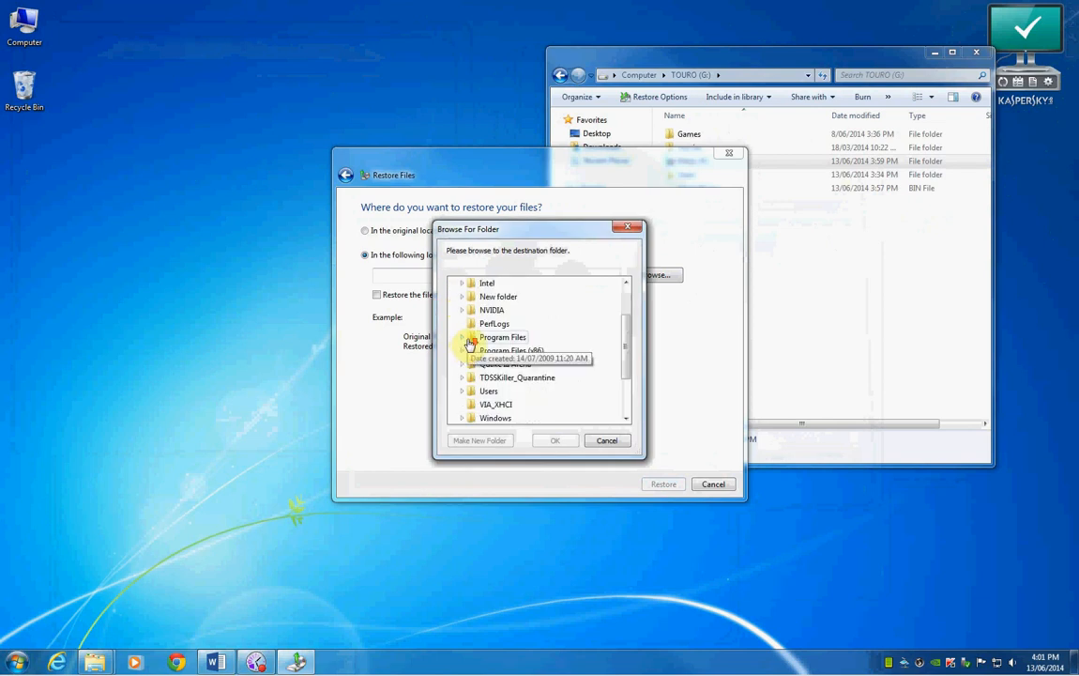
pyautogui.scroll(-1, 472, 404)
pyautogui.click(464, 355)
pyautogui.scroll(-1, 470, 376)
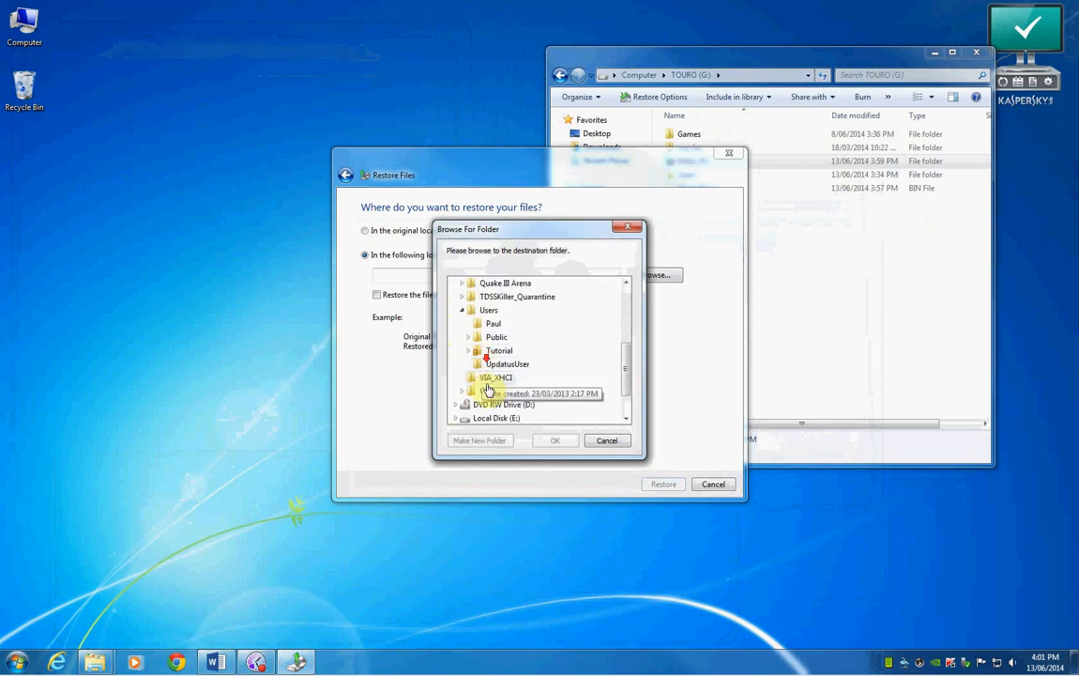
pyautogui.click(469, 351)
pyautogui.click(502, 310)
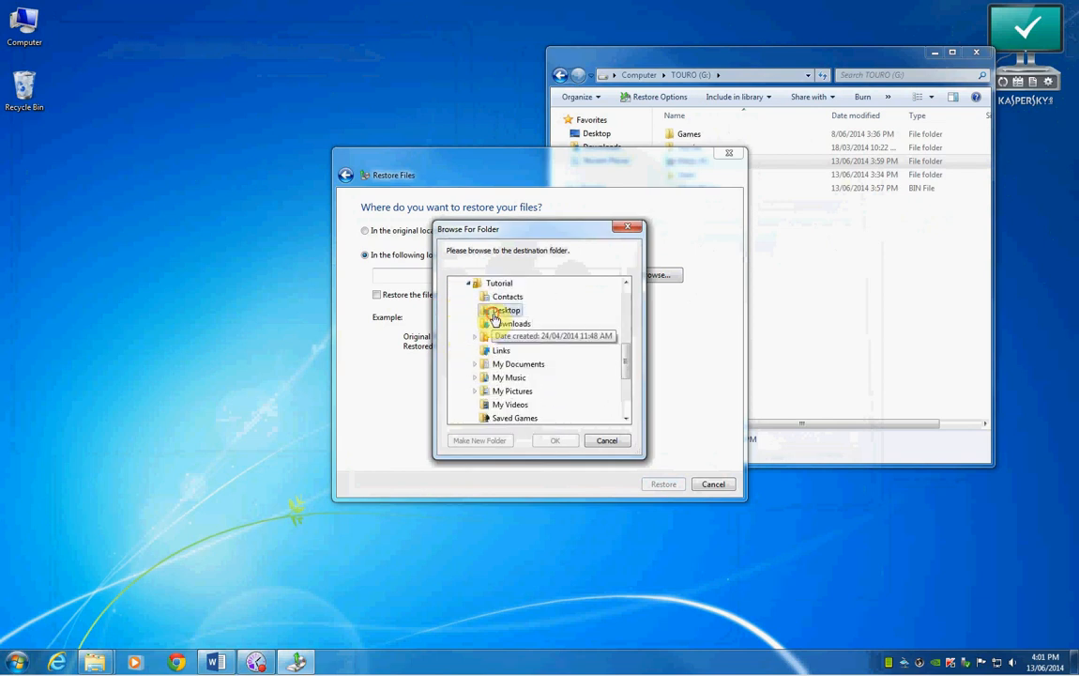
pyautogui.click(558, 441)
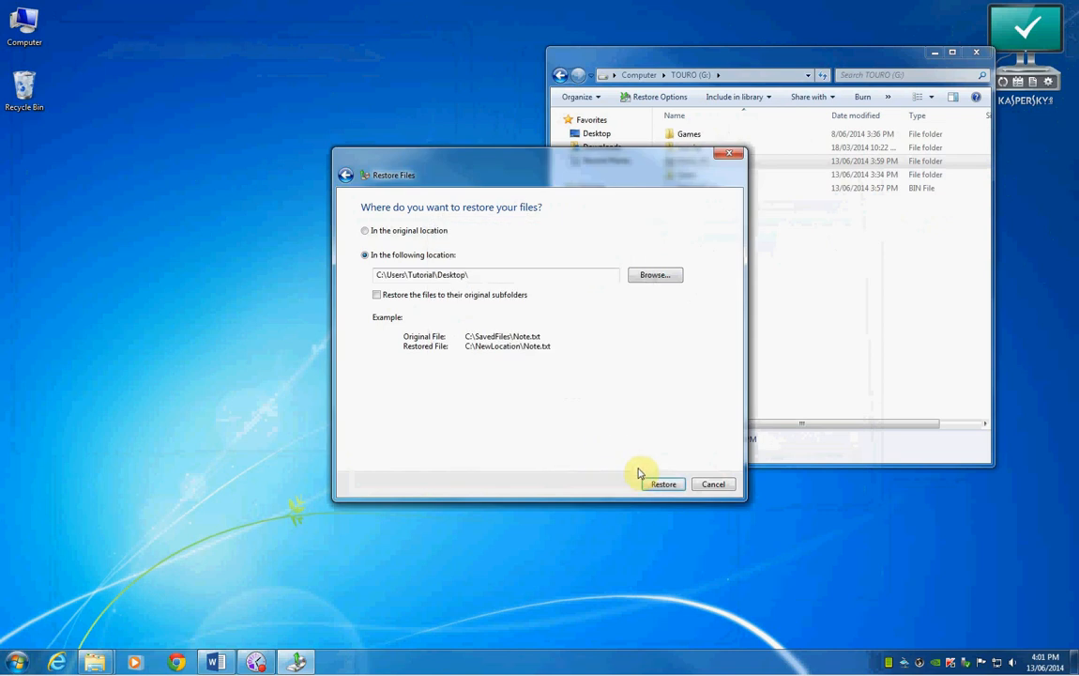
# Restore the two documents to the desktop and finish the Restore Files wizard
pyautogui.click(663, 488)
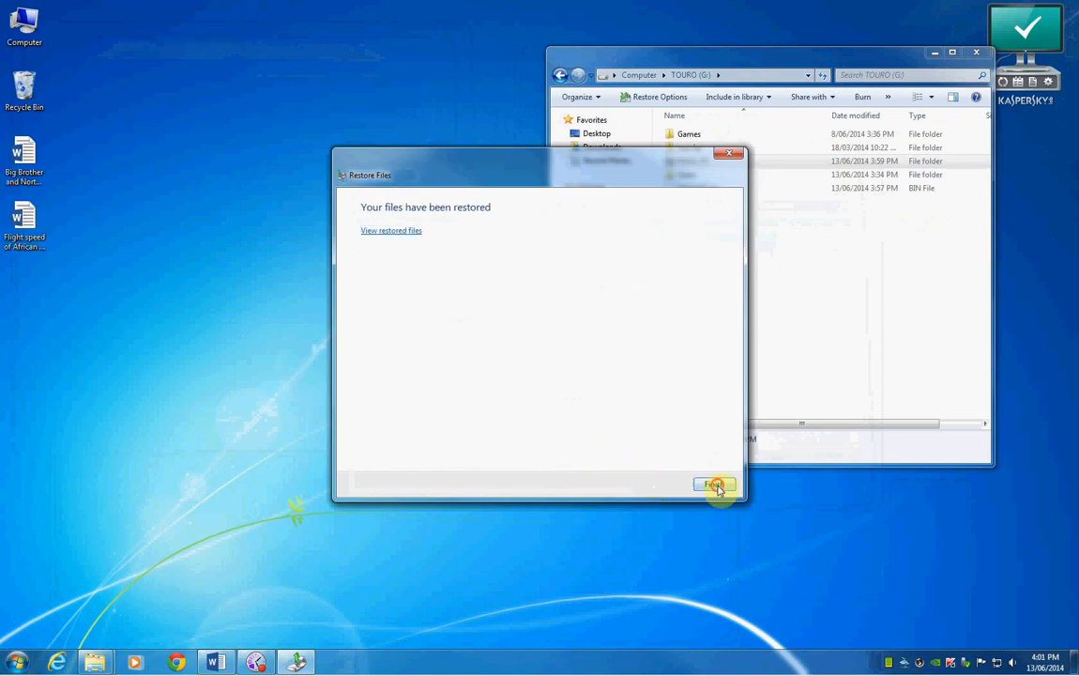
pyautogui.click(715, 484)
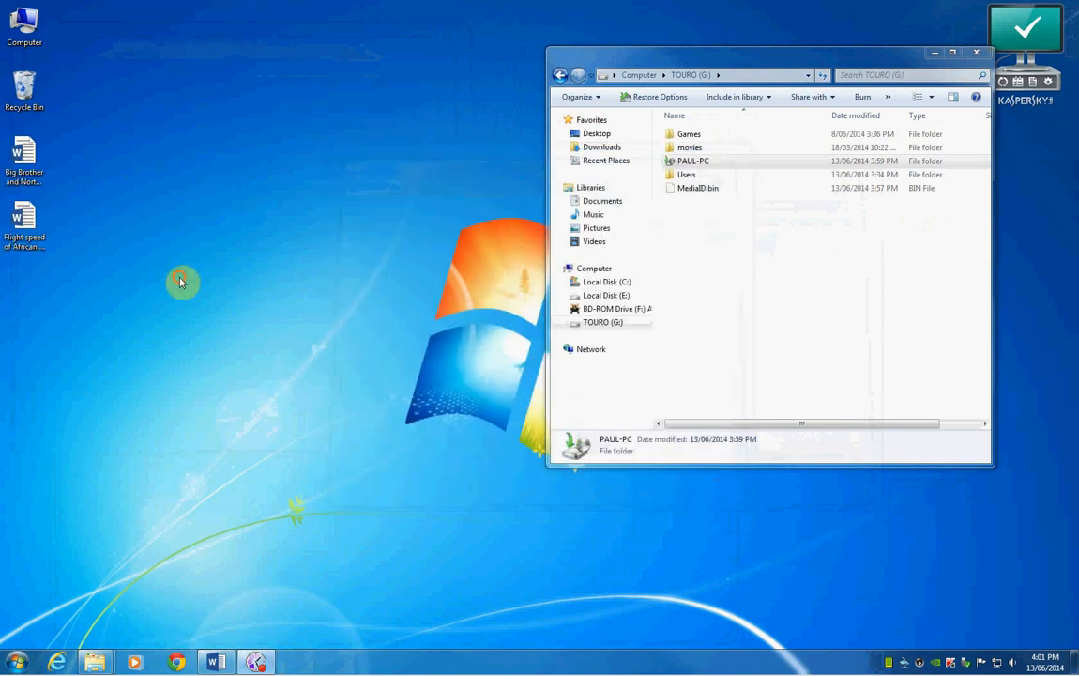
pyautogui.click(28, 226)
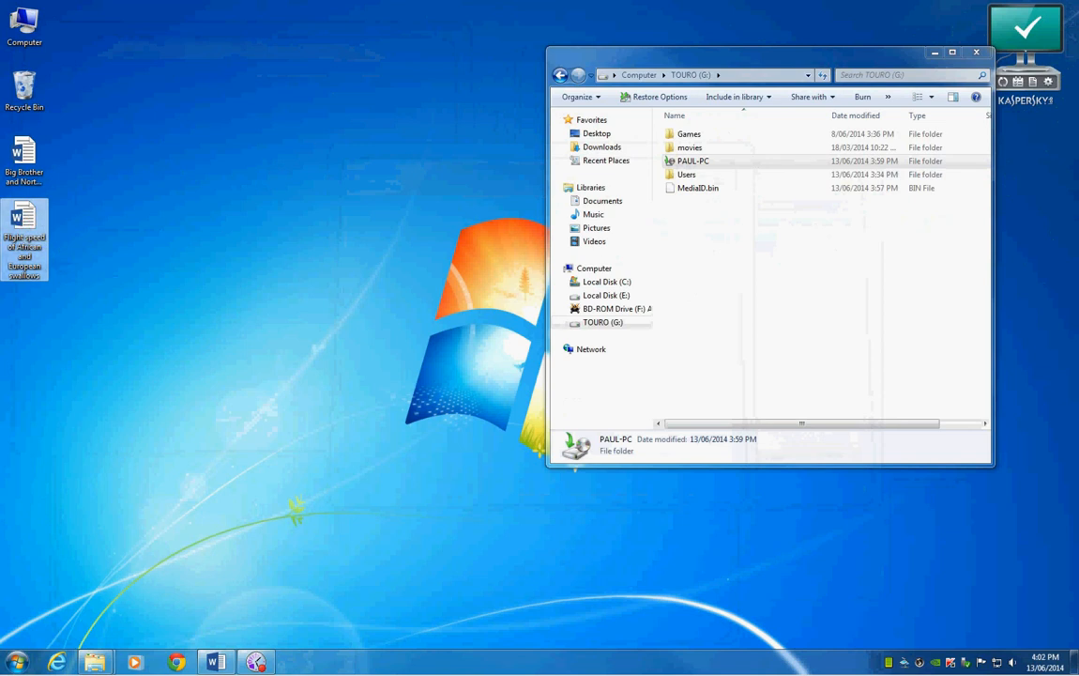
pyautogui.click(257, 662)
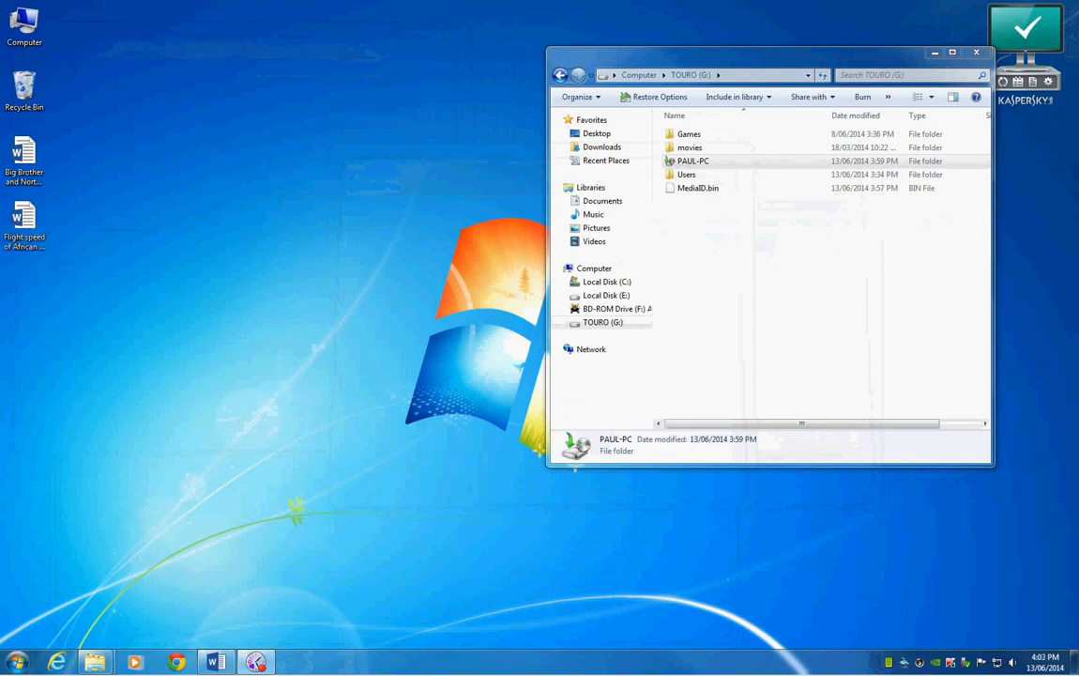